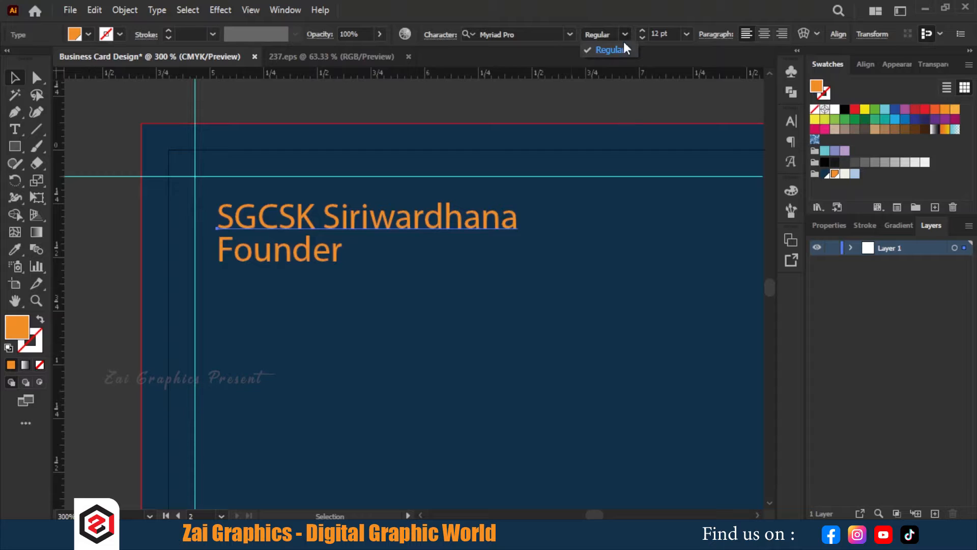
# Set the cardholder name text to the Minion Variable Concept font in Bold
pyautogui.click(569, 34)
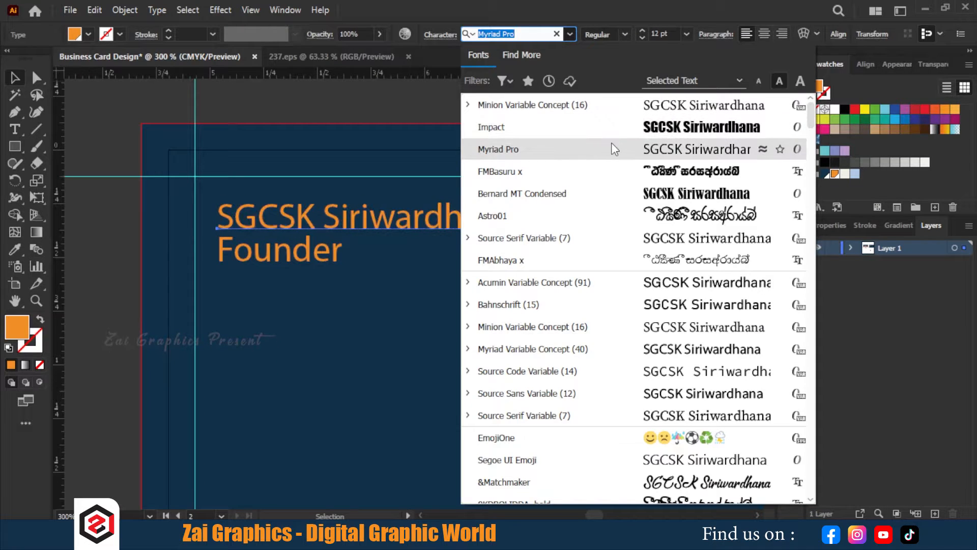
pyautogui.click(597, 104)
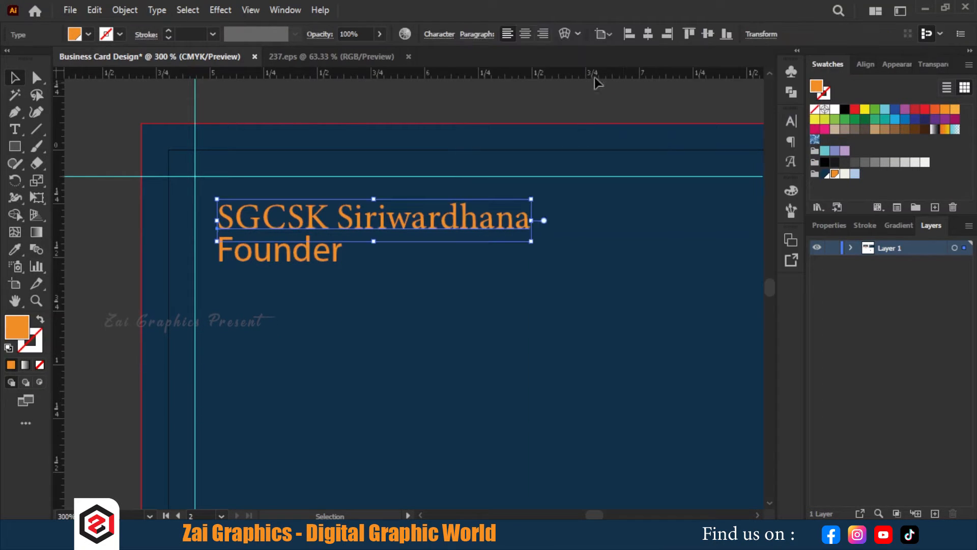
pyautogui.click(790, 121)
pyautogui.click(747, 155)
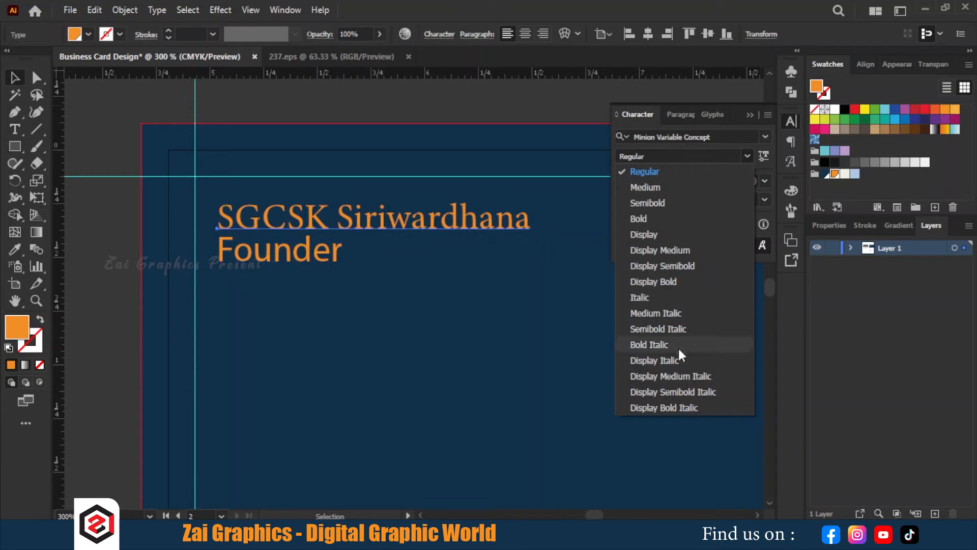
pyautogui.click(668, 219)
# Format the Founder text in Minion Variable Concept Italic at 10 pt
pyautogui.click(326, 252)
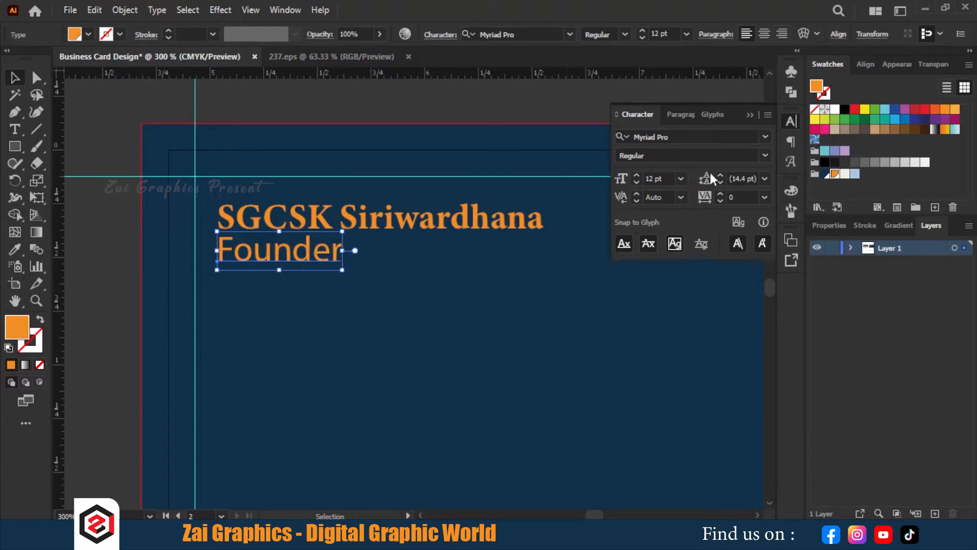
pyautogui.click(755, 156)
pyautogui.click(764, 137)
pyautogui.click(764, 136)
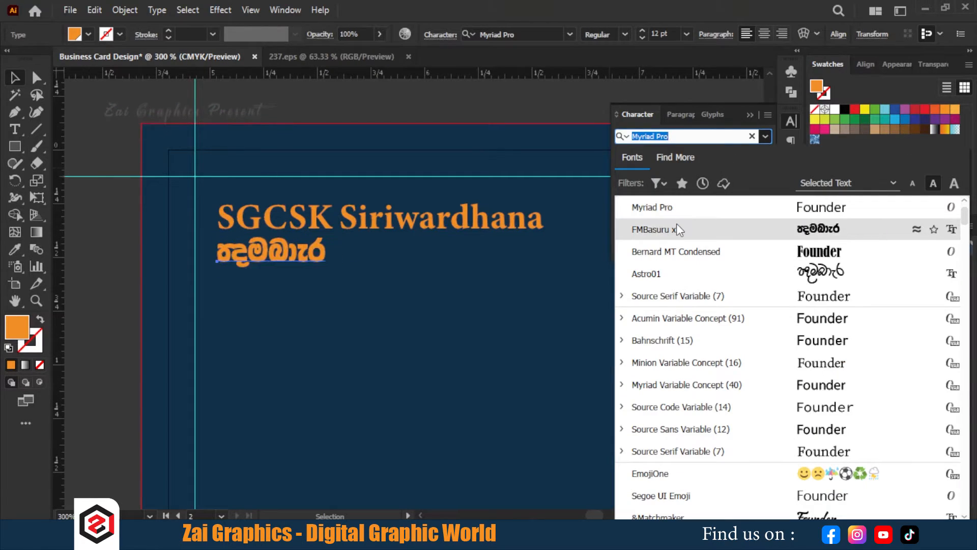
pyautogui.scroll(1, 677, 245)
pyautogui.click(685, 206)
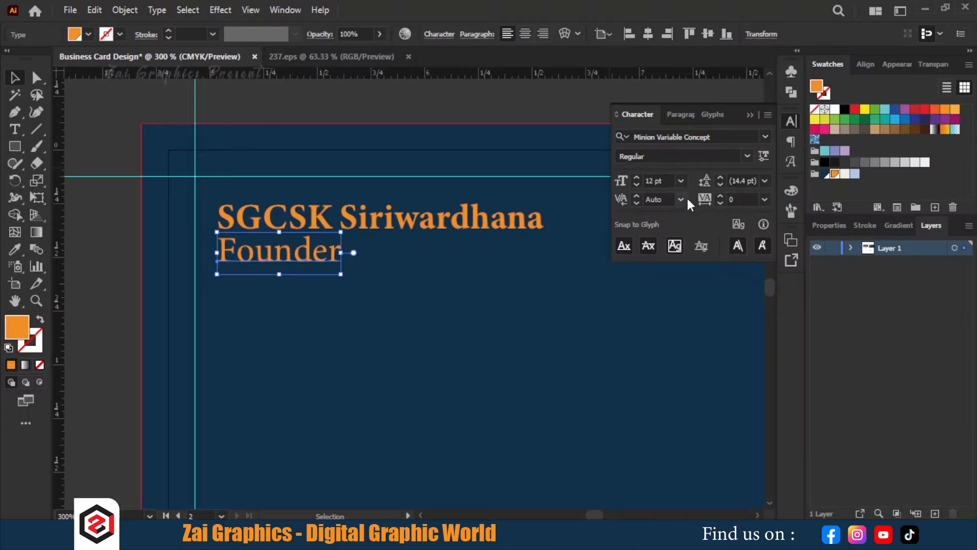
pyautogui.click(752, 156)
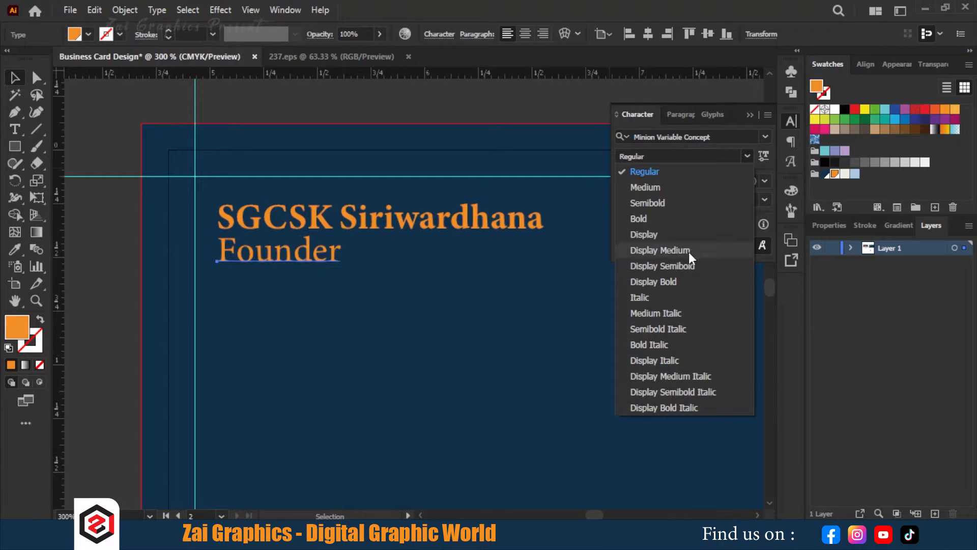
pyautogui.click(657, 299)
pyautogui.click(682, 180)
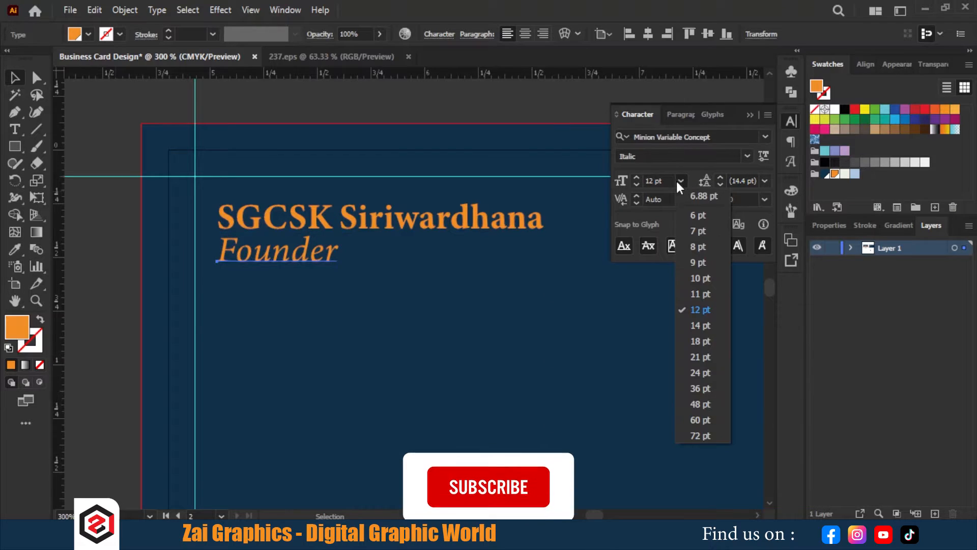
pyautogui.click(688, 278)
# Increase the cardholder name text's font size to 18 pt
pyautogui.tripleClick(547, 219)
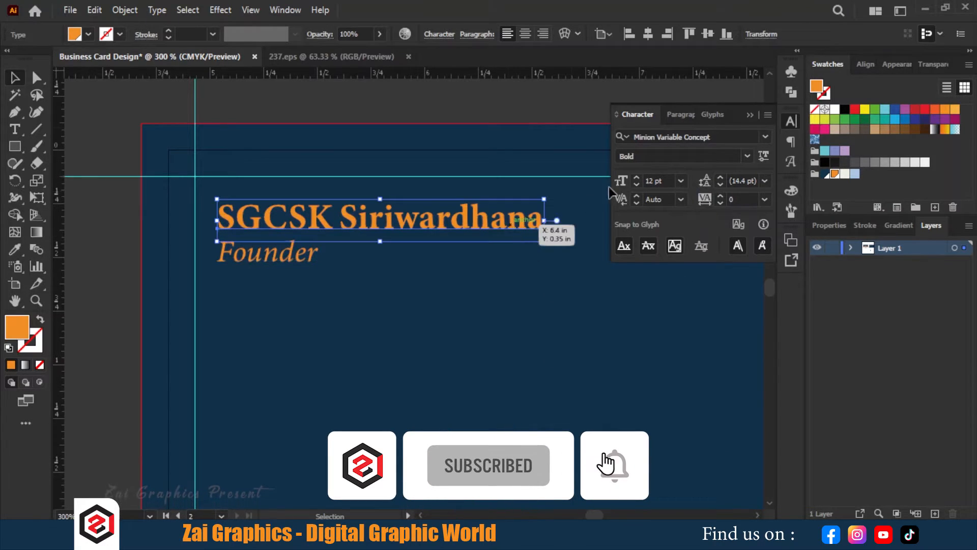
pyautogui.click(682, 181)
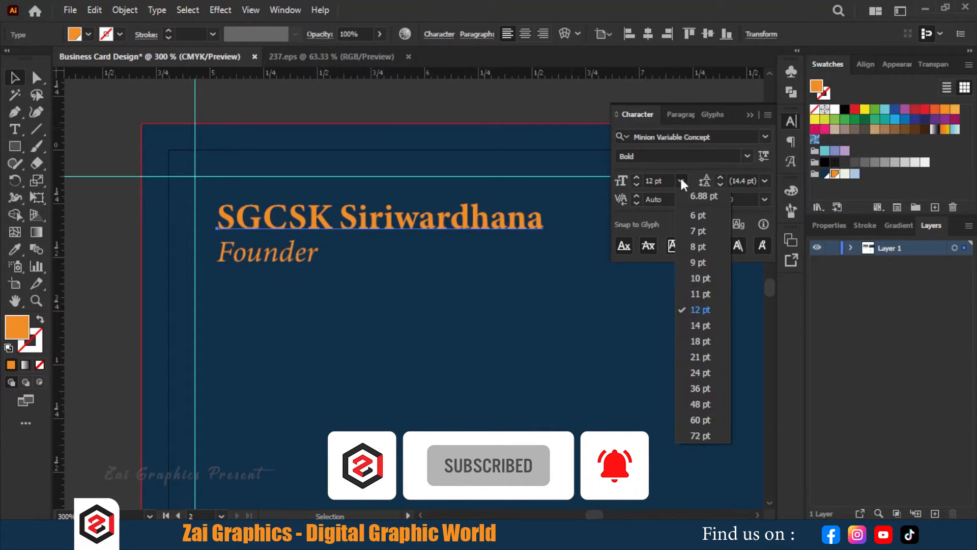
pyautogui.click(692, 337)
pyautogui.click(750, 113)
# Shift the name and Founder text together slightly down, away from the upper guide
pyautogui.moveTo(599, 144); pyautogui.dragTo(531, 168)
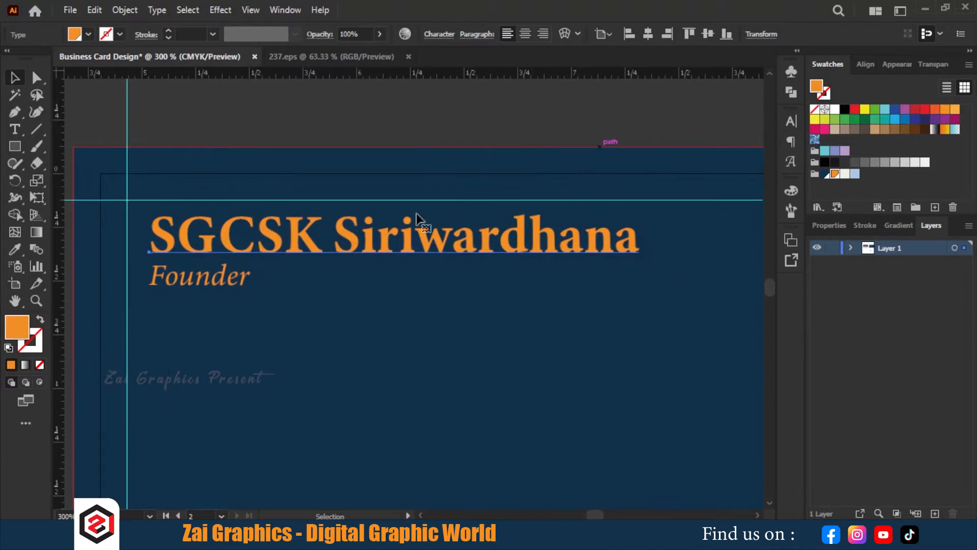
pyautogui.moveTo(144, 190); pyautogui.dragTo(202, 267)
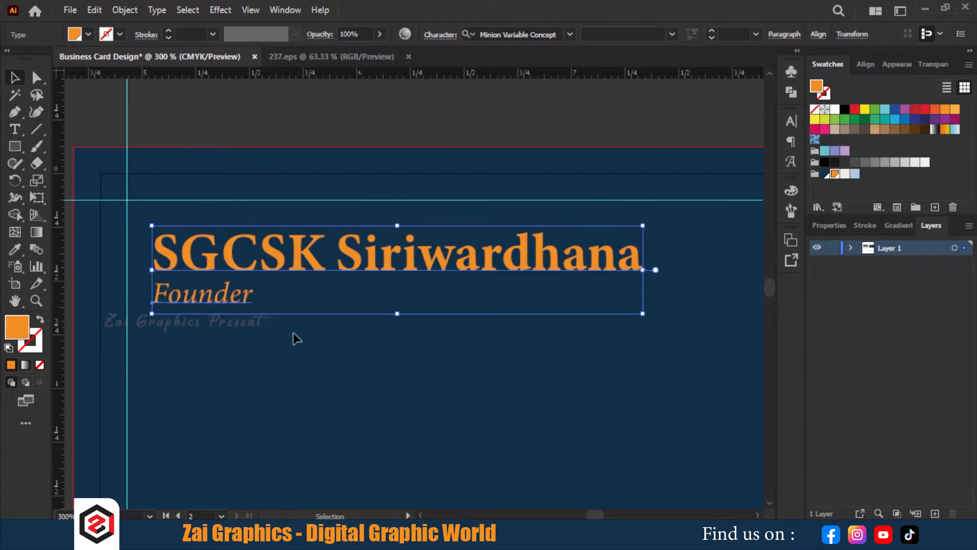
pyautogui.click(584, 391)
# Recolour the Founder text with the light blue swatch
pyautogui.click(214, 298)
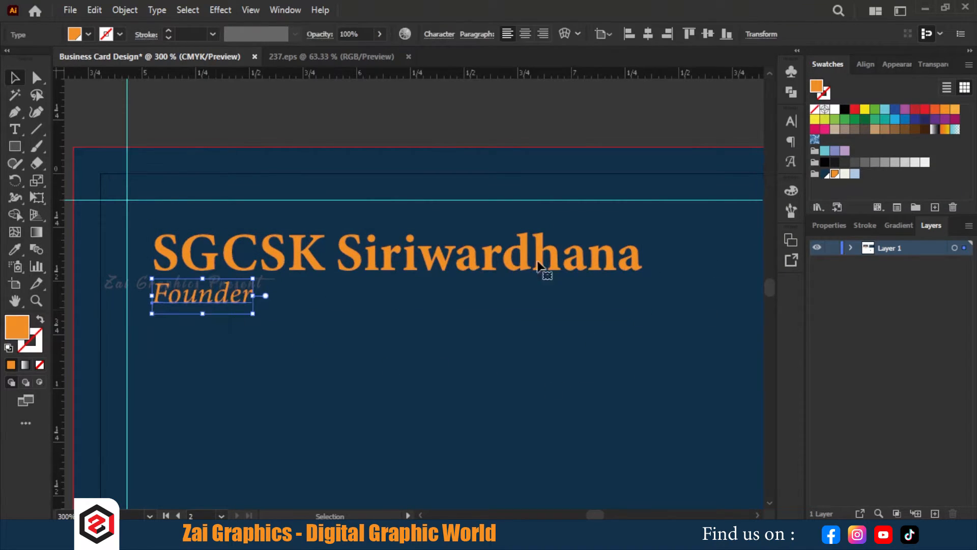
pyautogui.click(854, 175)
pyautogui.click(402, 341)
pyautogui.scroll(-1, 401, 340)
pyautogui.moveTo(454, 344); pyautogui.dragTo(433, 272)
pyautogui.scroll(3, 230, 275)
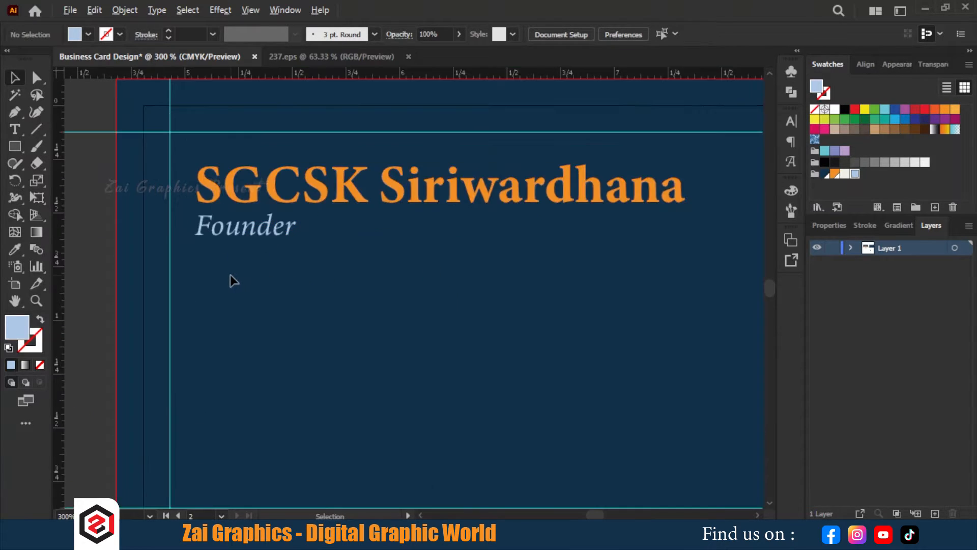
# Draw a rectangle over the Founder text starting at the card's left edge, and move it below both text objects in the layer order
pyautogui.moveTo(16, 145); pyautogui.dragTo(99, 154)
pyautogui.moveTo(199, 212)
pyautogui.mouseDown()
pyautogui.moveTo(276, 255)
pyautogui.moveTo(414, 253)
pyautogui.mouseUp()
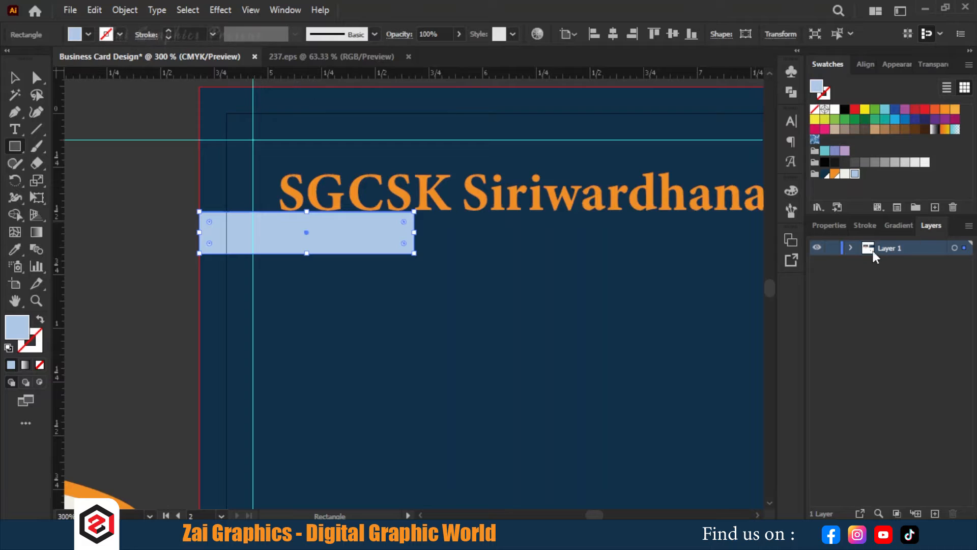
pyautogui.click(849, 248)
pyautogui.moveTo(903, 264); pyautogui.dragTo(895, 302)
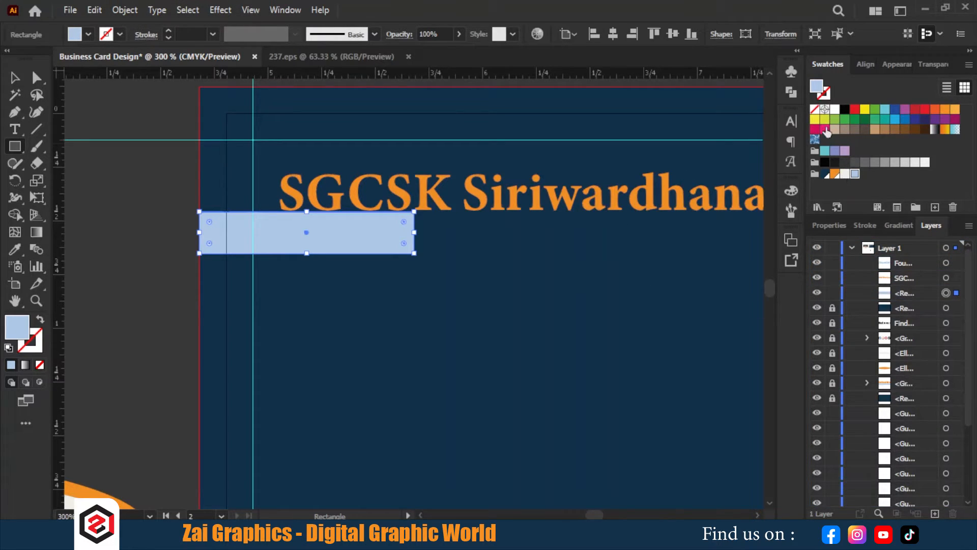
# Swap the rectangle's fill and stroke to leave a light blue outline, and adjust its height to frame the Founder text
pyautogui.click(41, 320)
pyautogui.click(17, 79)
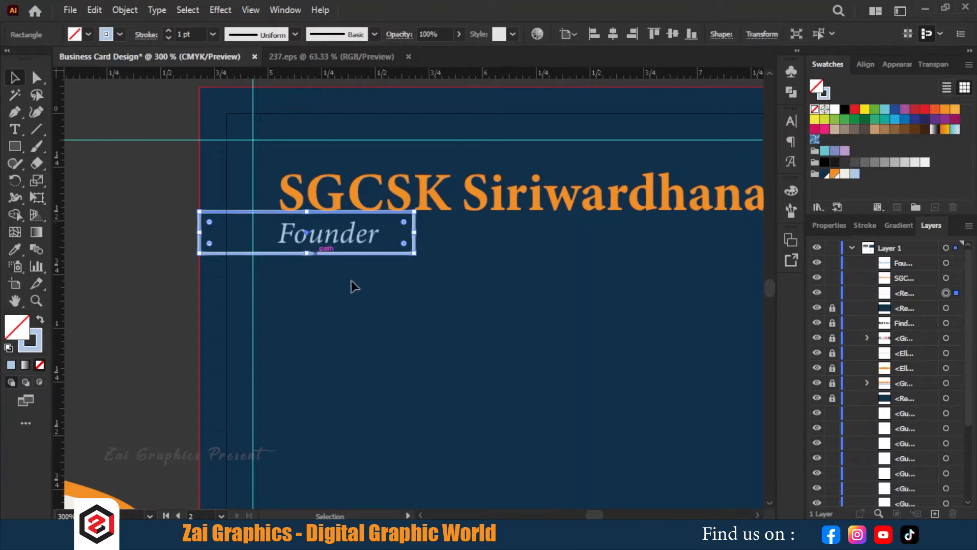
pyautogui.scroll(1, 354, 280)
pyautogui.moveTo(396, 304); pyautogui.dragTo(438, 327)
pyautogui.moveTo(333, 212); pyautogui.dragTo(341, 219)
pyautogui.scroll(1, 341, 219)
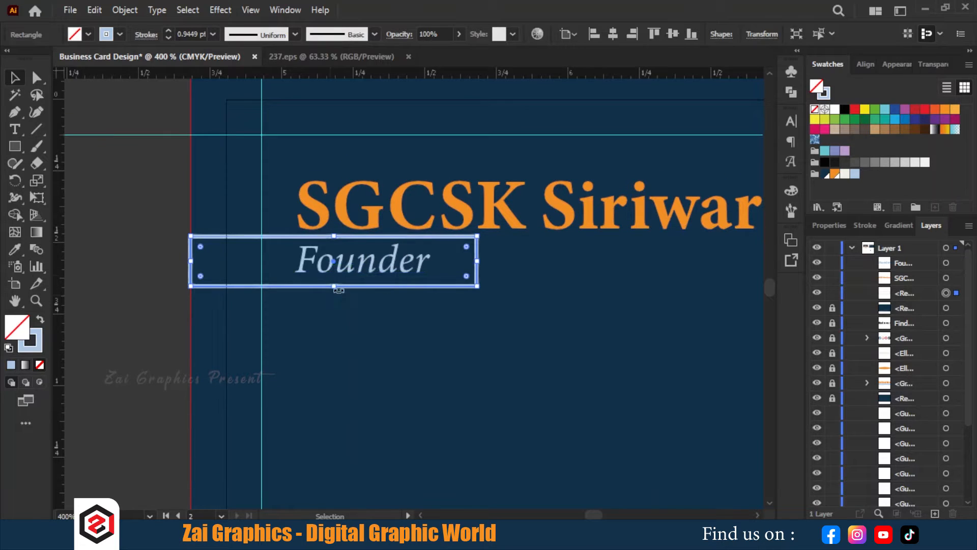
pyautogui.moveTo(334, 290); pyautogui.dragTo(335, 292)
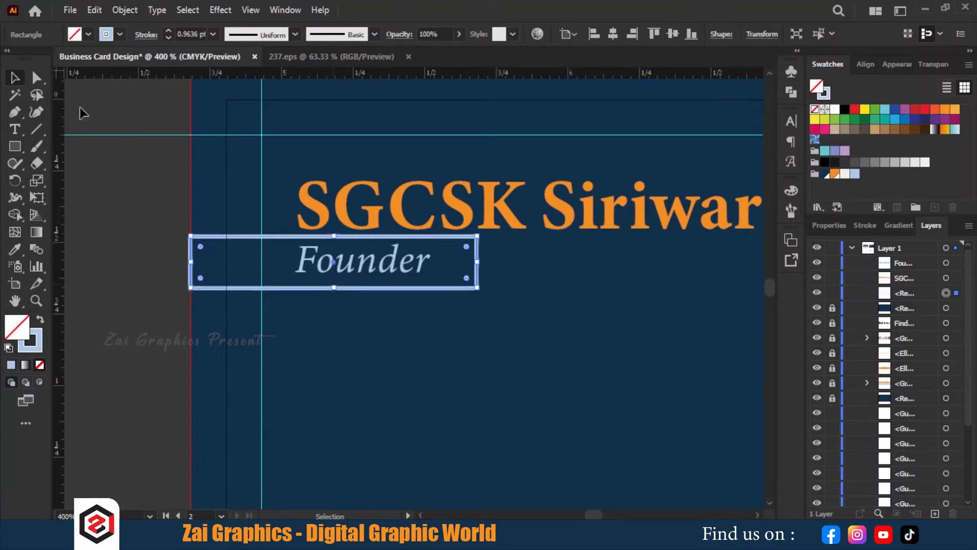
# Round the two right corners of the Founder rectangle to a radius of about 0.09 in, forming a pill-shaped end
pyautogui.click(38, 79)
pyautogui.click(480, 279)
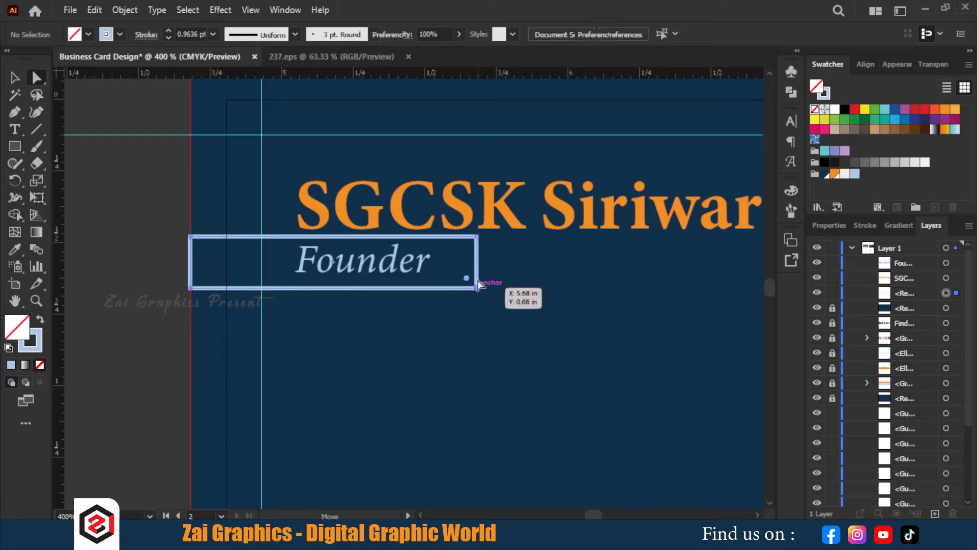
pyautogui.click(478, 237)
pyautogui.moveTo(466, 278); pyautogui.dragTo(449, 262)
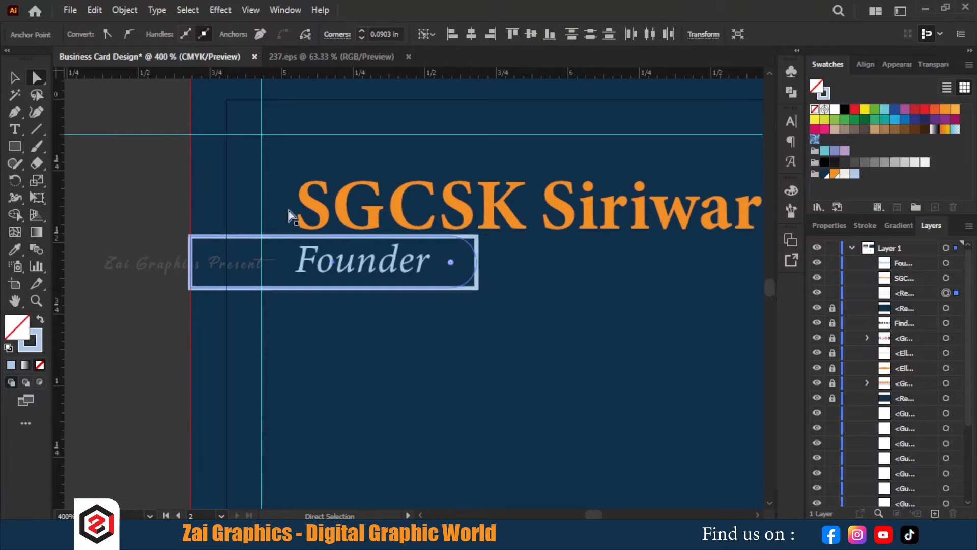
pyautogui.click(11, 77)
pyautogui.click(481, 308)
pyautogui.moveTo(498, 314); pyautogui.dragTo(452, 297)
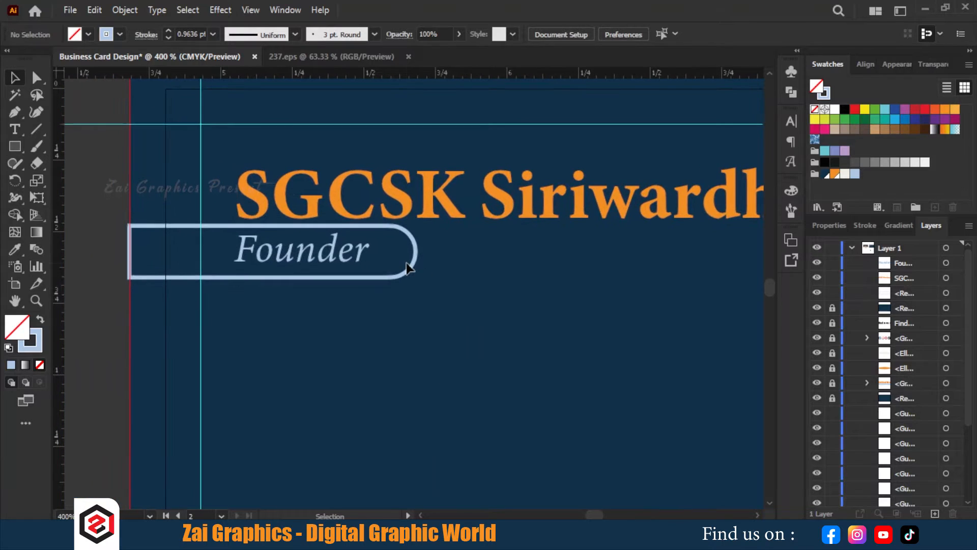
# Lower the top edge of the Founder frame slightly to leave a gap below the name
pyautogui.click(414, 267)
pyautogui.moveTo(276, 226); pyautogui.dragTo(315, 230)
pyautogui.scroll(1, 275, 233)
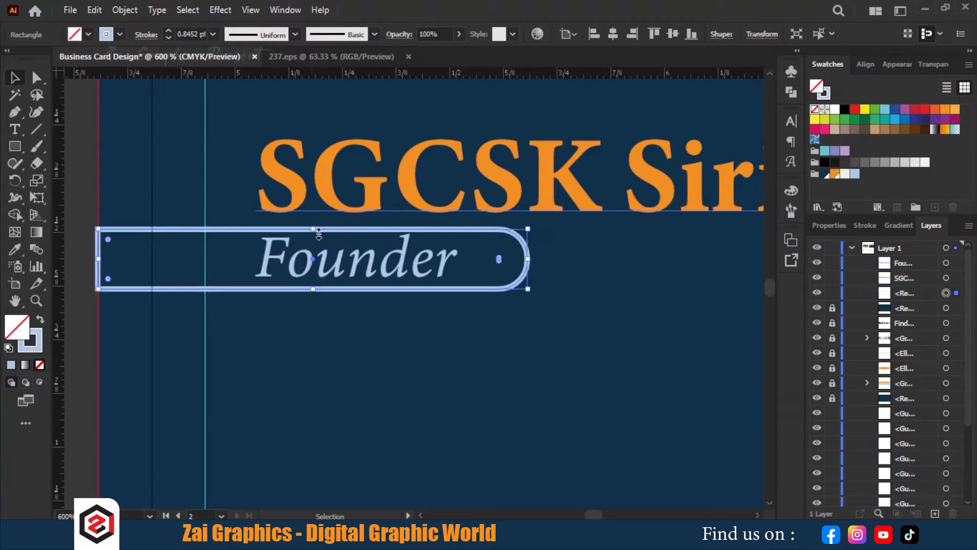
# Try a black stroke colour on the Founder frame
pyautogui.click(825, 92)
pyautogui.click(844, 111)
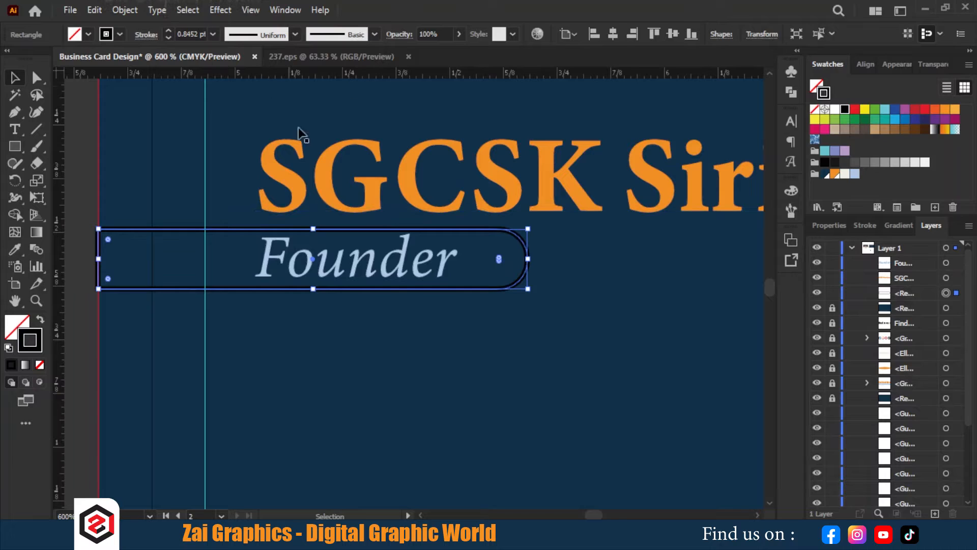
pyautogui.click(569, 336)
pyautogui.scroll(-3, 566, 331)
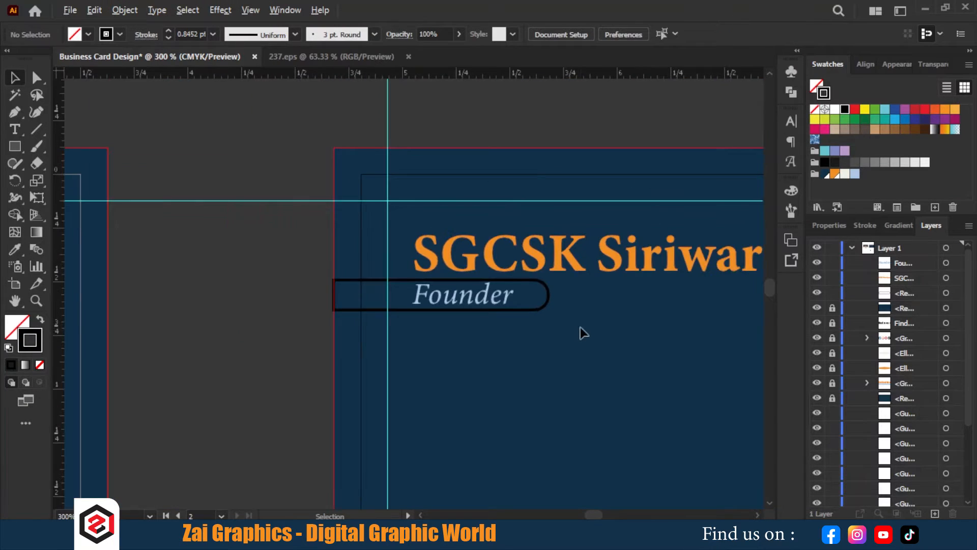
# Apply the off-white swatch to the stroke of the Founder frame
pyautogui.click(549, 300)
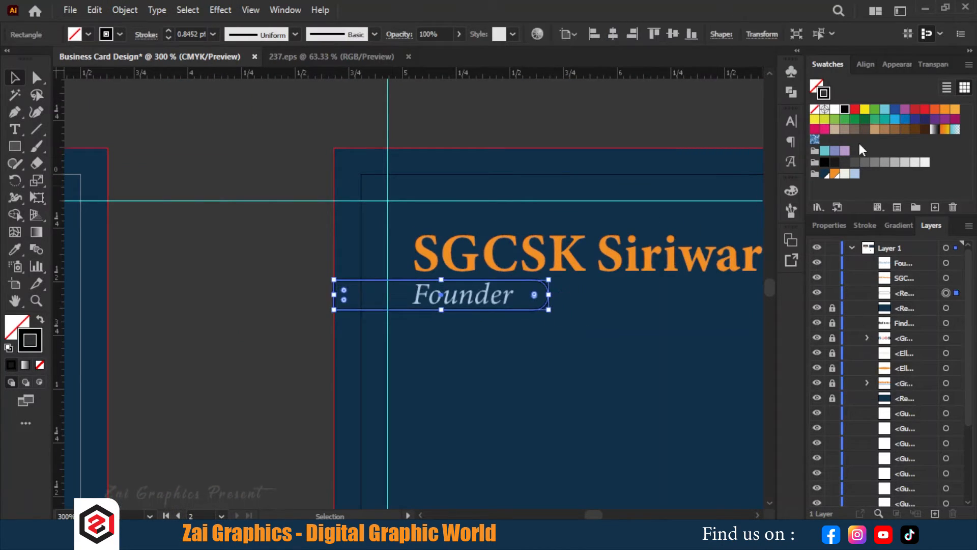
pyautogui.click(845, 174)
pyautogui.click(597, 309)
pyautogui.moveTo(596, 309); pyautogui.dragTo(375, 288)
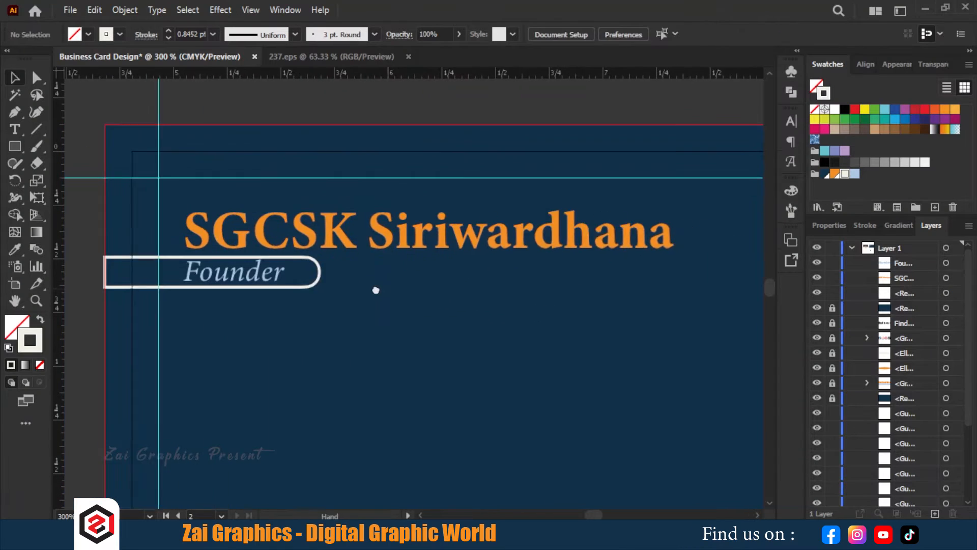
pyautogui.scroll(-2, 477, 292)
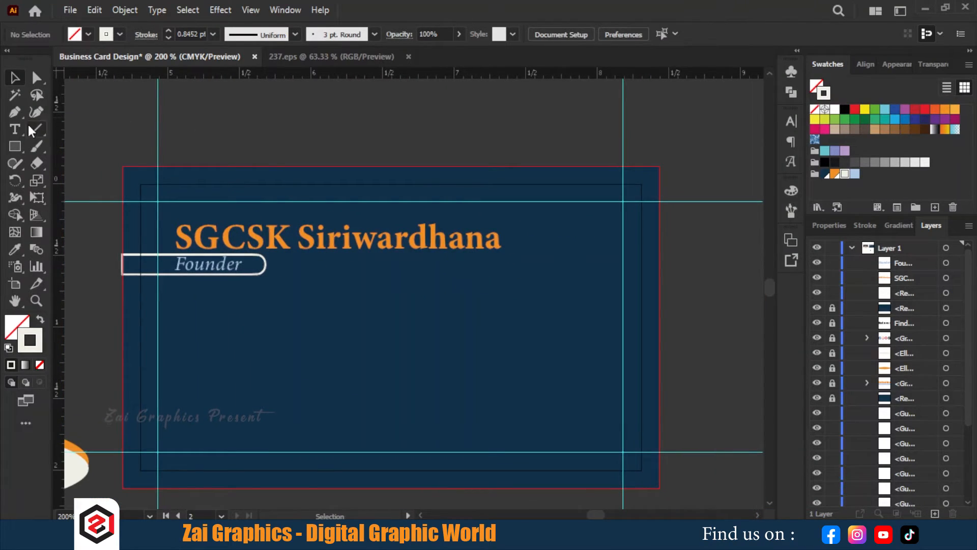
# Draw a straight horizontal line from the rounded end of the Founder frame to the card's right edge
pyautogui.click(36, 129)
pyautogui.moveTo(273, 265); pyautogui.dragTo(659, 262)
pyautogui.press('v')
pyautogui.click(308, 315)
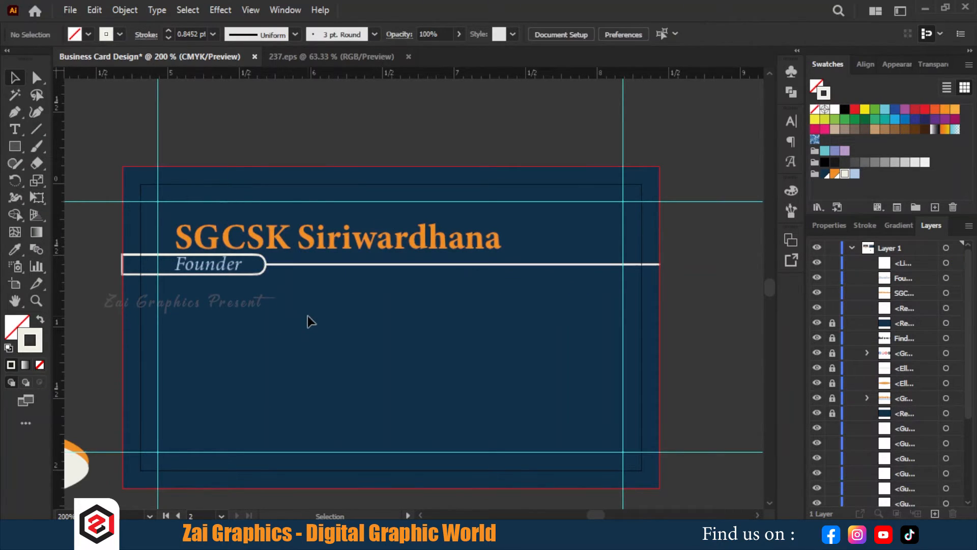
# Move the contact icons and text from below the artboard onto the lower part of the card's back side
pyautogui.moveTo(307, 315); pyautogui.dragTo(340, 310)
pyautogui.scroll(-1, 465, 373)
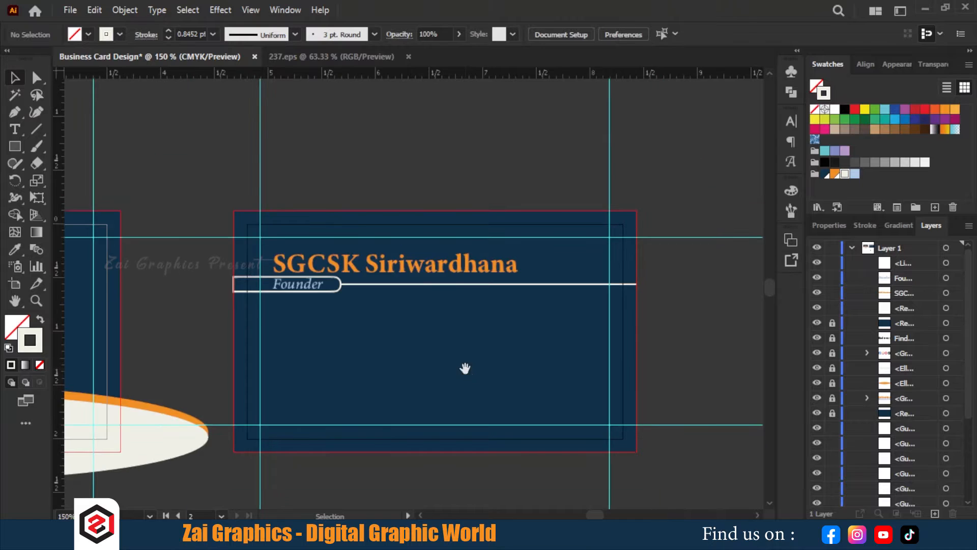
pyautogui.scroll(-5, 460, 410)
pyautogui.scroll(-3, 285, 229)
pyautogui.hscroll(1, 285, 229)
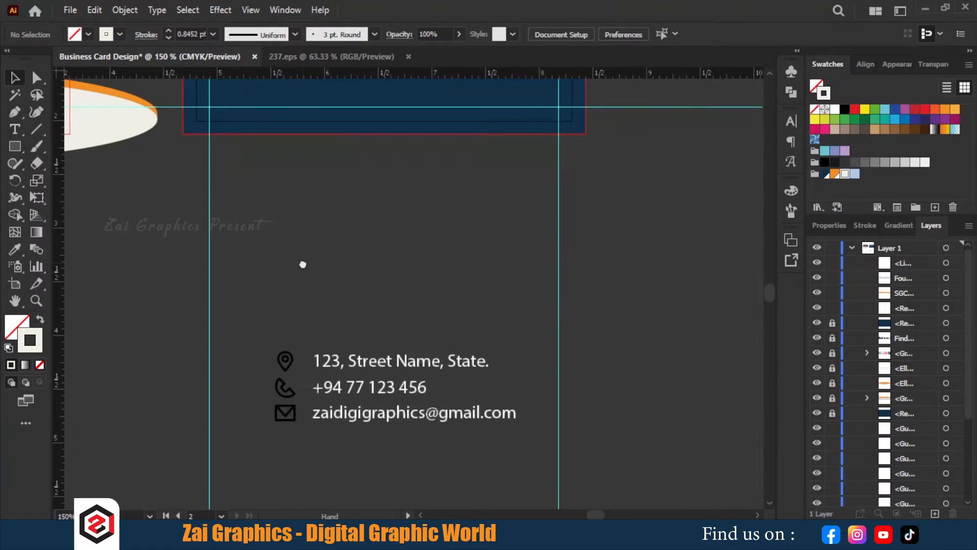
pyautogui.click(430, 362)
pyautogui.moveTo(430, 362); pyautogui.dragTo(464, 107)
pyautogui.scroll(5, 465, 345)
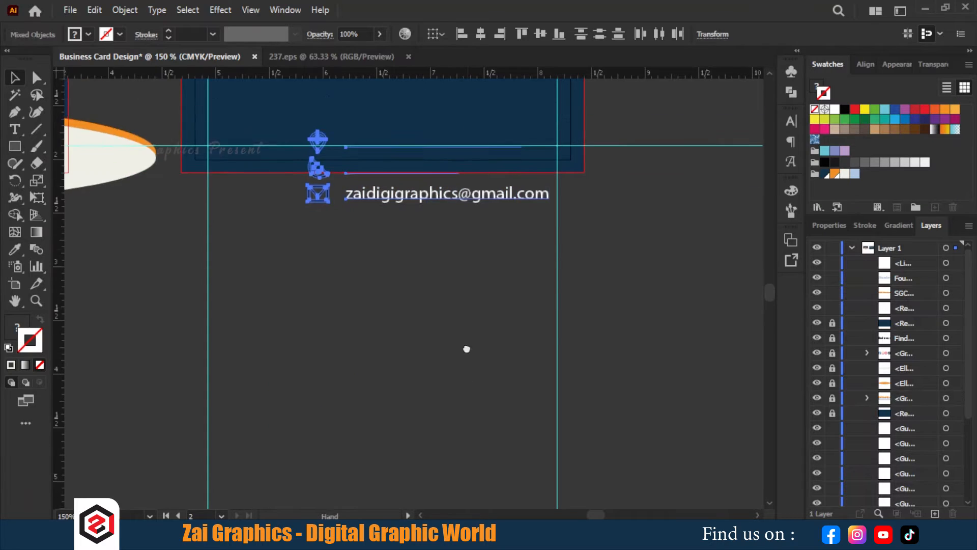
pyautogui.moveTo(435, 300); pyautogui.dragTo(431, 224)
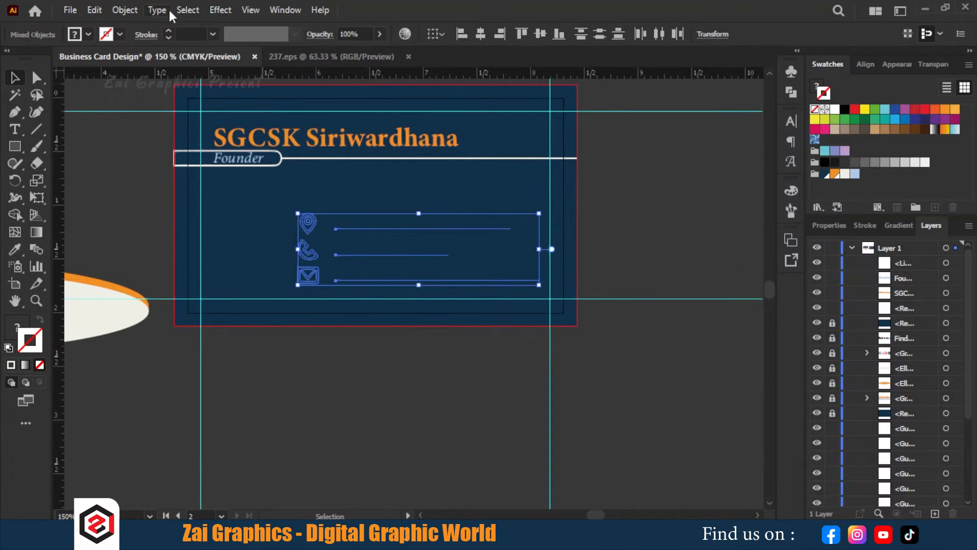
# Bring the contact icons and text to the front of the stacking order
pyautogui.click(115, 10)
pyautogui.moveTo(233, 37)
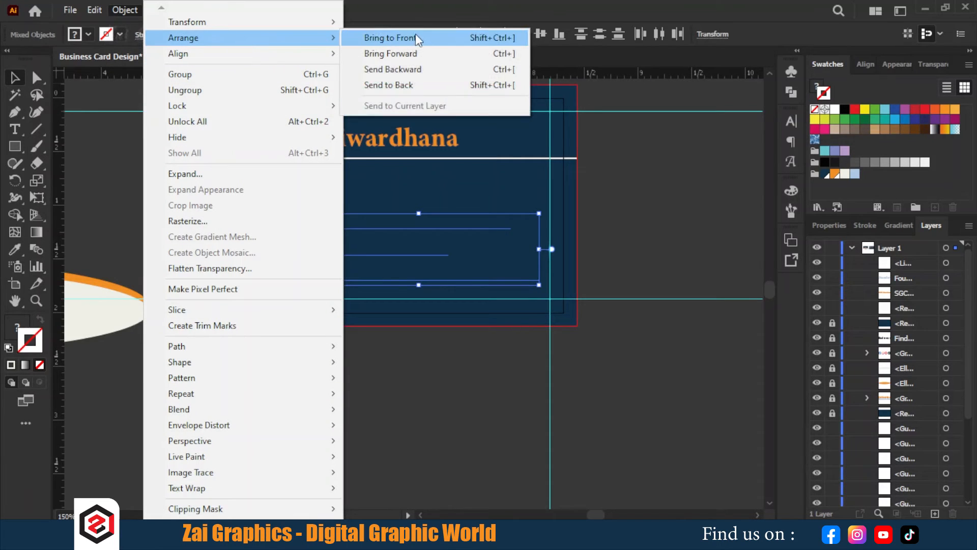
pyautogui.click(416, 40)
pyautogui.click(460, 331)
# Set the address, phone and email lines to the Minion Variable Concept font at 10 pt
pyautogui.hotkey('ctrl', '+')
pyautogui.moveTo(441, 352); pyautogui.dragTo(492, 421)
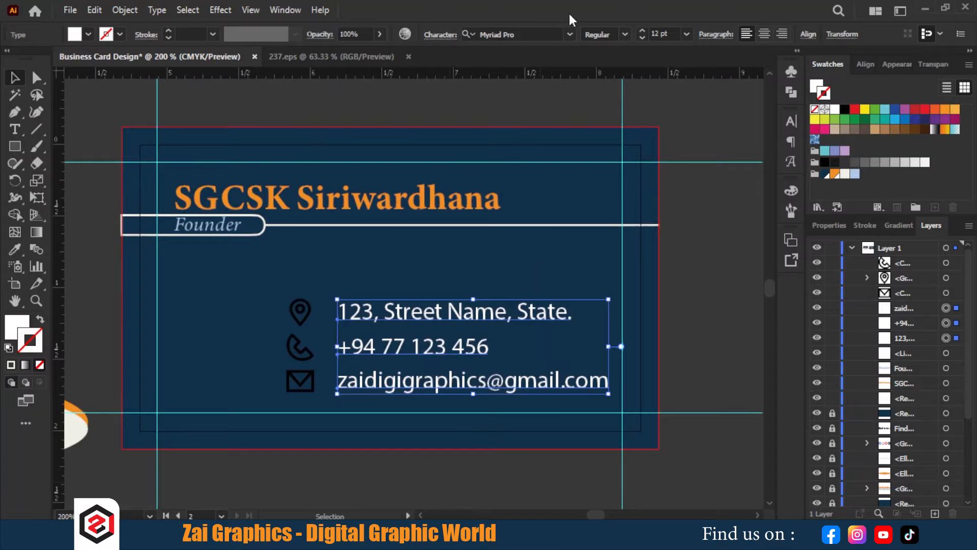
pyautogui.click(570, 35)
pyautogui.click(560, 97)
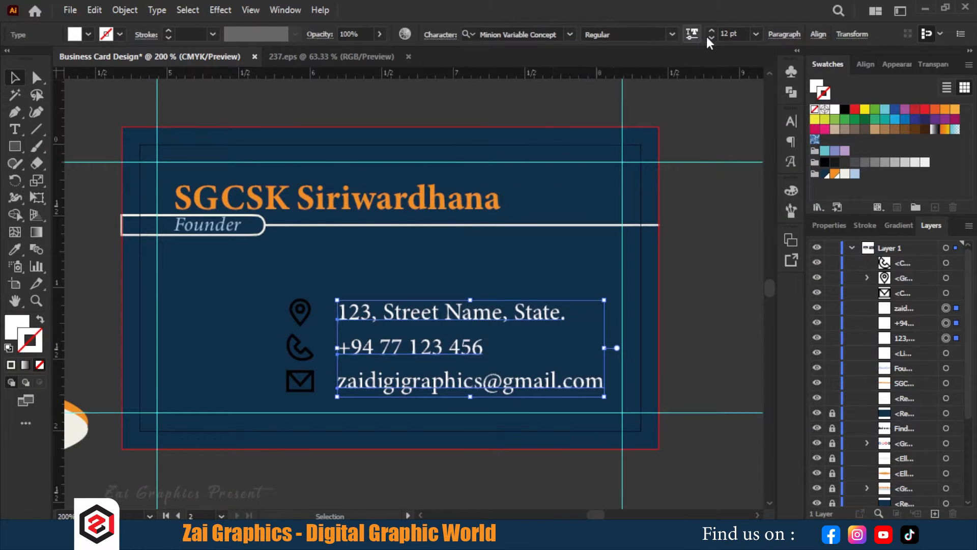
pyautogui.click(756, 33)
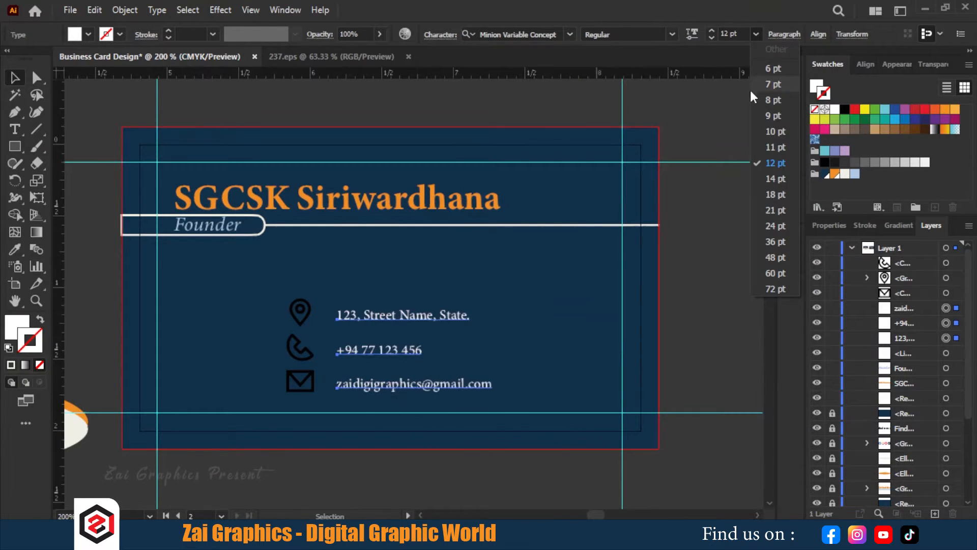
pyautogui.click(774, 132)
pyautogui.click(395, 274)
# Move the three contact text lines closer to the card's lower-right margin guides and adjust the address line's height
pyautogui.click(443, 394)
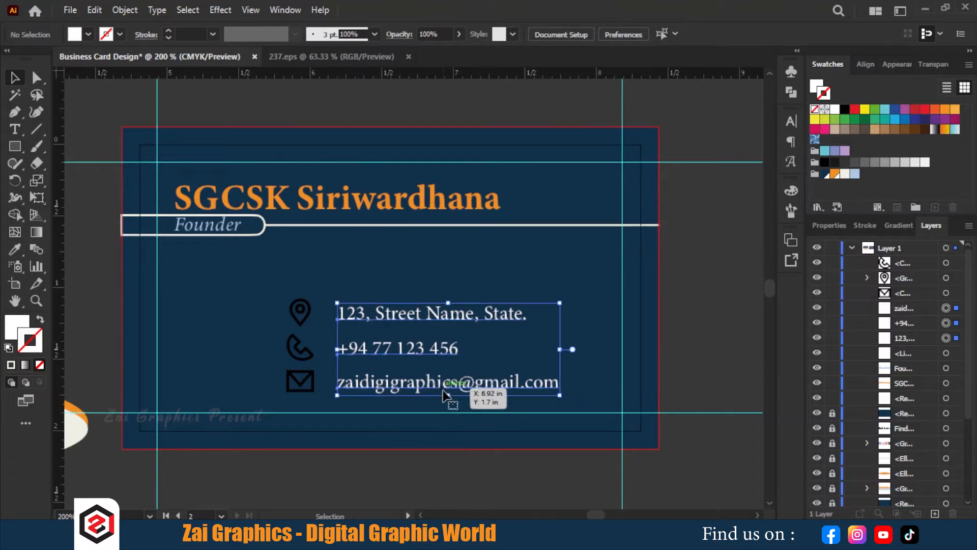
pyautogui.moveTo(426, 320); pyautogui.dragTo(481, 335)
pyautogui.click(425, 312)
pyautogui.keyDown('alt'); pyautogui.scroll(2, 423, 312); pyautogui.keyUp('alt')
pyautogui.scroll(-2, 423, 241)
pyautogui.moveTo(433, 296); pyautogui.dragTo(410, 305)
pyautogui.moveTo(394, 255); pyautogui.dragTo(391, 278)
# Distribute the vertical spacing between the address, phone and email lines evenly
pyautogui.keyDown('shift'); pyautogui.click(413, 310); pyautogui.keyUp('shift')
pyautogui.keyDown('shift'); pyautogui.click(439, 359); pyautogui.keyUp('shift')
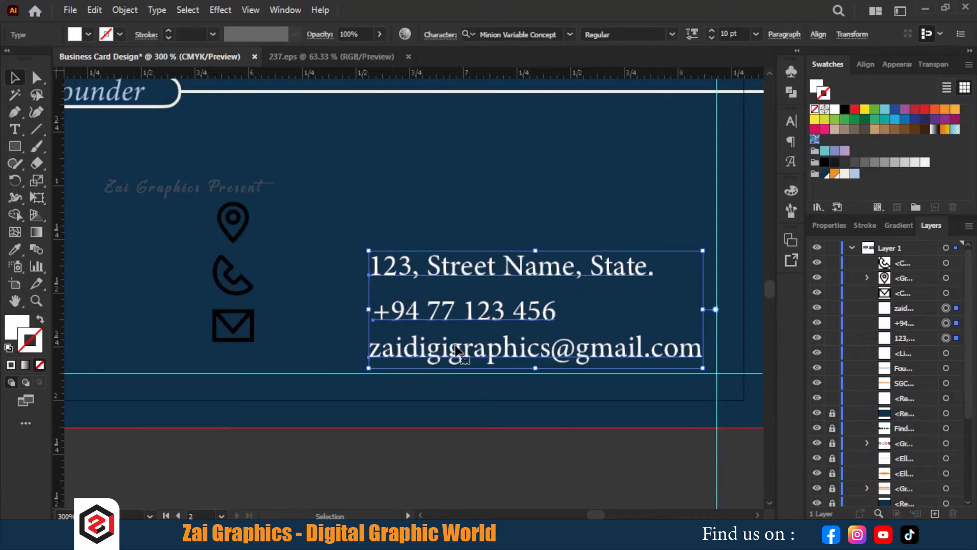
pyautogui.click(865, 64)
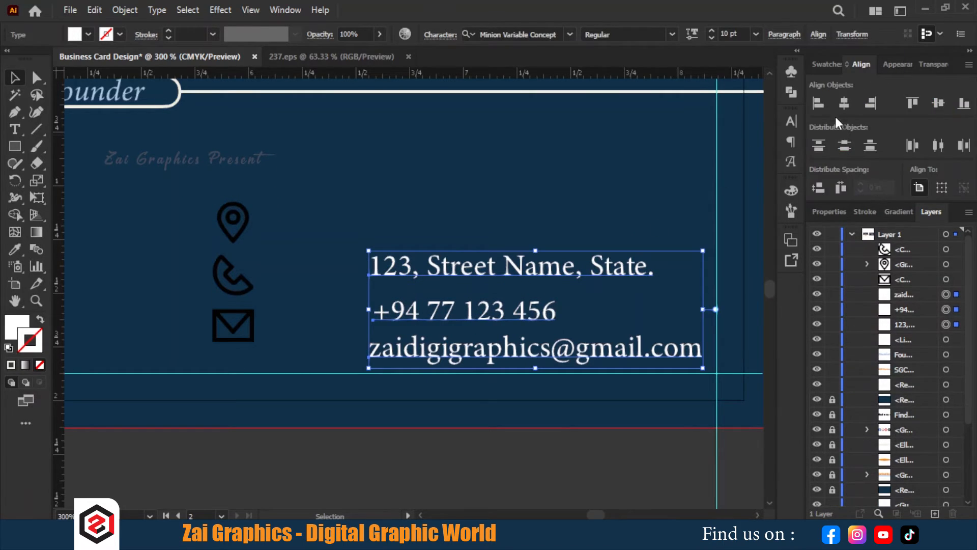
pyautogui.click(814, 187)
# Move the location, phone and envelope icons beside their contact text lines and scale them down
pyautogui.moveTo(275, 389); pyautogui.dragTo(336, 272)
pyautogui.click(292, 213)
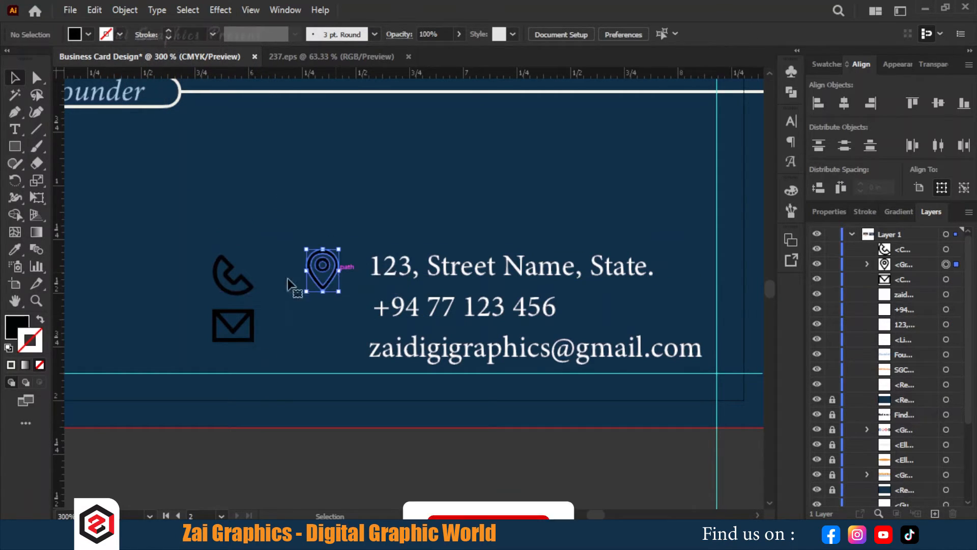
pyautogui.moveTo(255, 283); pyautogui.dragTo(344, 327)
pyautogui.moveTo(258, 338); pyautogui.dragTo(332, 379)
pyautogui.moveTo(287, 235); pyautogui.dragTo(333, 340)
pyautogui.click(310, 216)
# Reposition each icon level with its contact line and align the three icons on a common vertical centre axis
pyautogui.scroll(4, 311, 219)
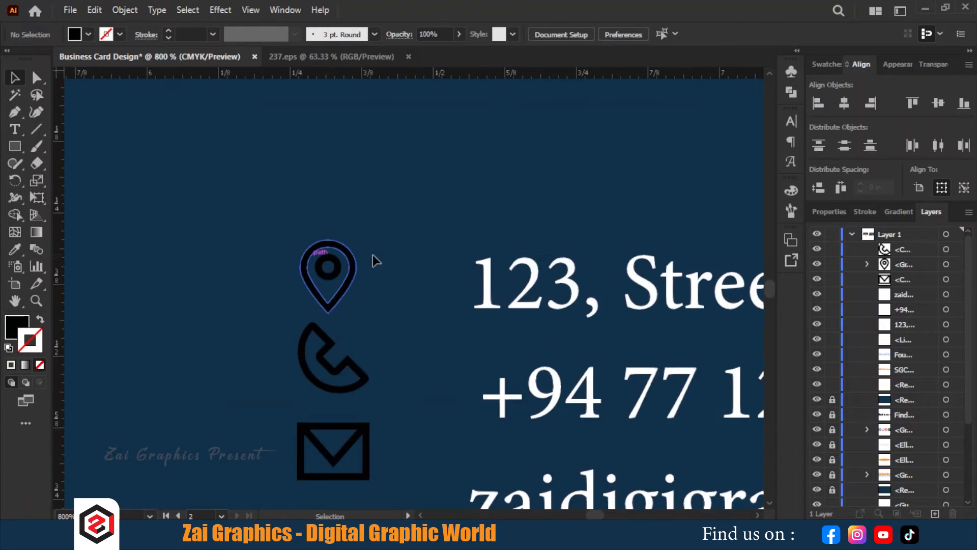
pyautogui.scroll(-1, 325, 197)
pyautogui.moveTo(331, 154); pyautogui.dragTo(297, 149)
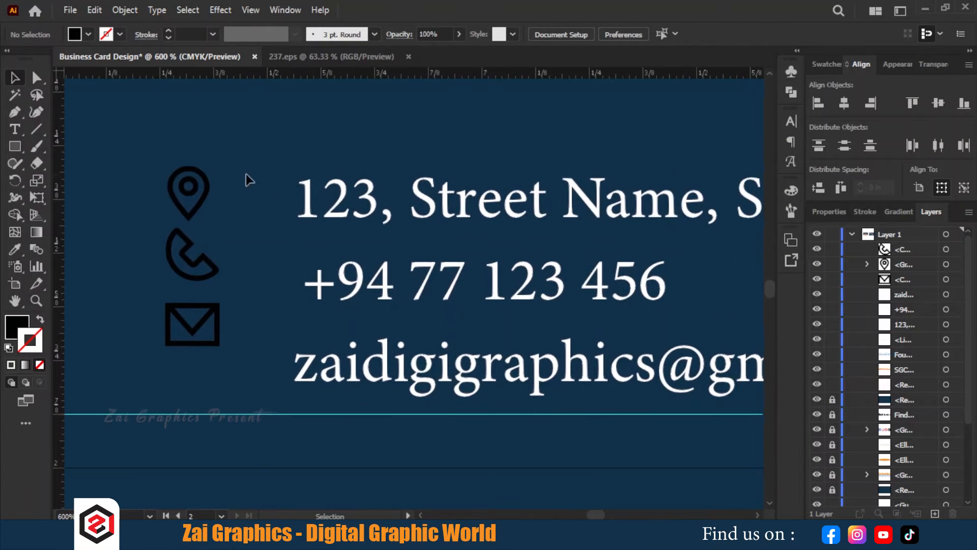
pyautogui.moveTo(201, 331); pyautogui.dragTo(214, 365)
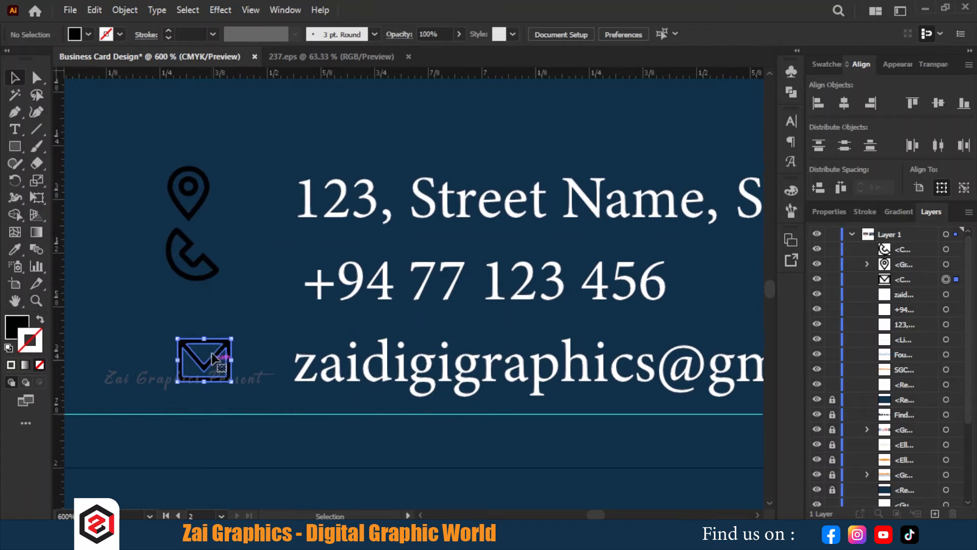
pyautogui.moveTo(220, 280); pyautogui.dragTo(233, 303)
pyautogui.moveTo(208, 201); pyautogui.dragTo(223, 209)
pyautogui.moveTo(246, 417); pyautogui.dragTo(460, 219)
pyautogui.click(841, 110)
# Vertically centre the location icon on the address line, using the text as the key object
pyautogui.click(185, 153)
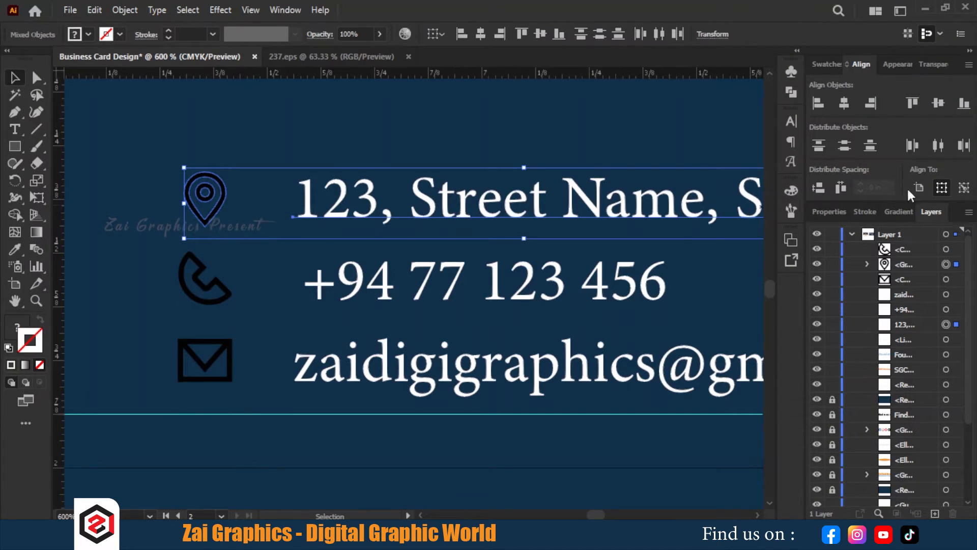
pyautogui.click(963, 188)
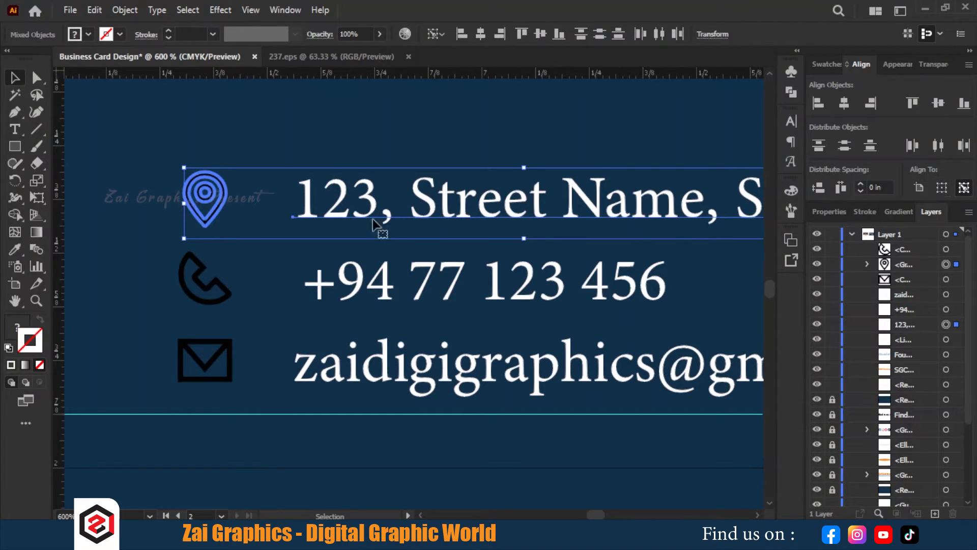
pyautogui.click(313, 203)
pyautogui.click(938, 103)
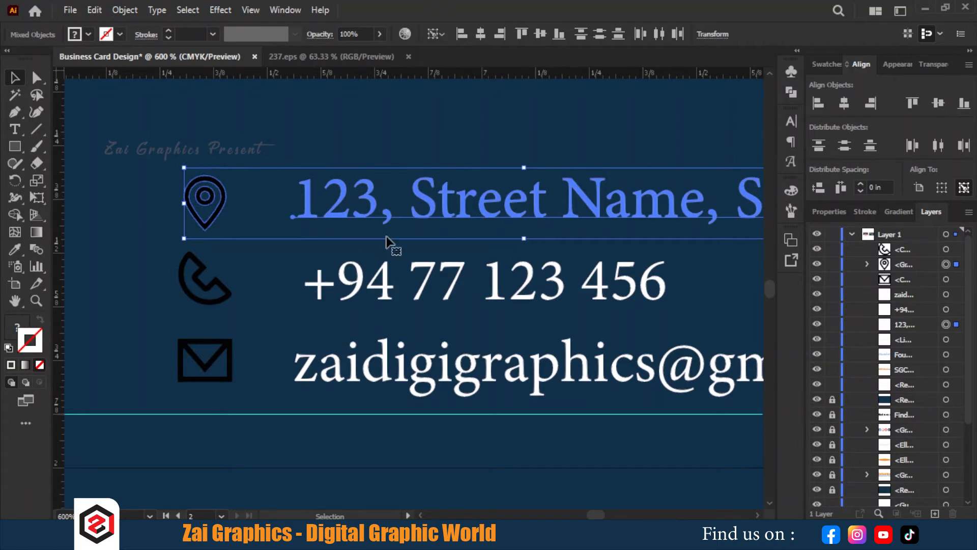
# Vertically centre the phone icon on the phone number line, keeping the text as the key object
pyautogui.moveTo(127, 274); pyautogui.dragTo(405, 299)
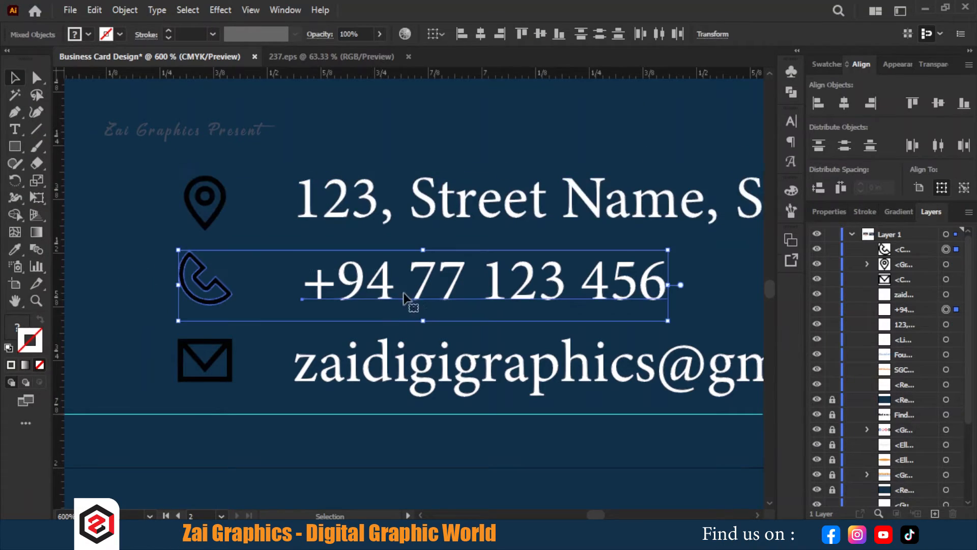
pyautogui.click(962, 189)
pyautogui.click(607, 287)
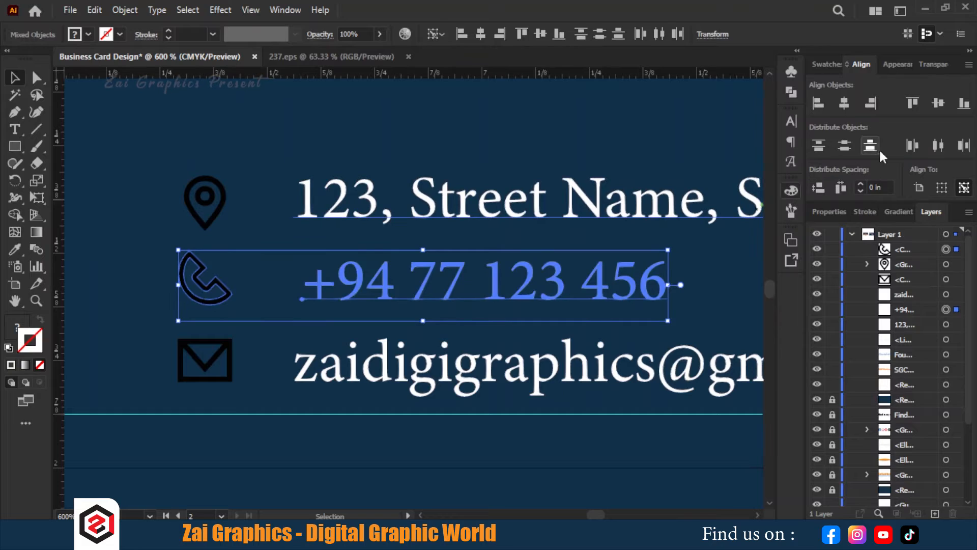
pyautogui.click(938, 102)
# Vertically centre the envelope icon on the email line, with the text as the key object
pyautogui.moveTo(153, 351); pyautogui.dragTo(388, 408)
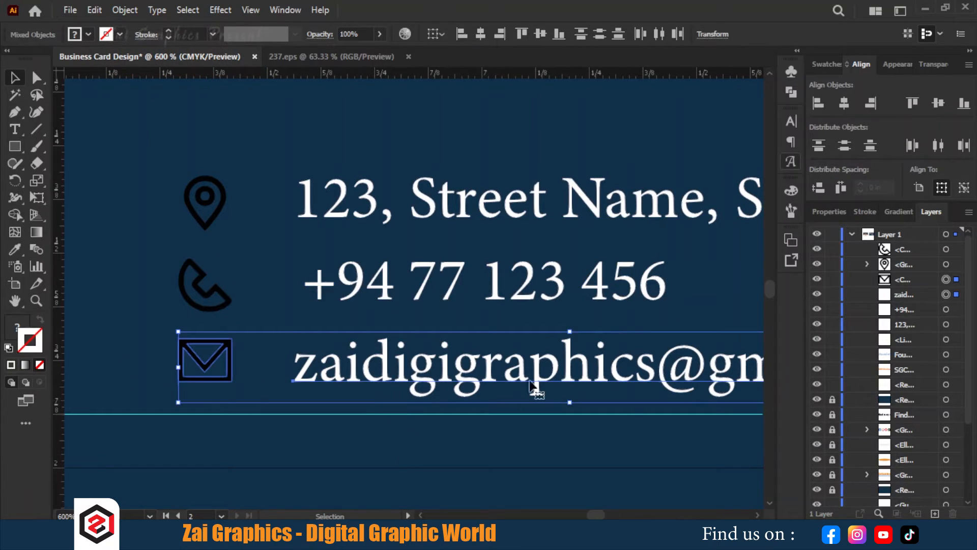
pyautogui.click(963, 188)
pyautogui.click(677, 364)
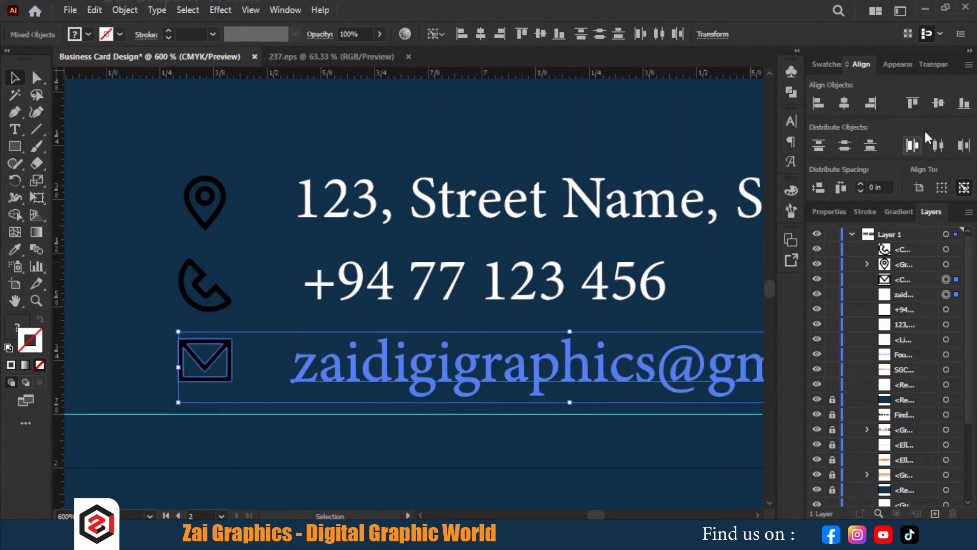
pyautogui.click(937, 103)
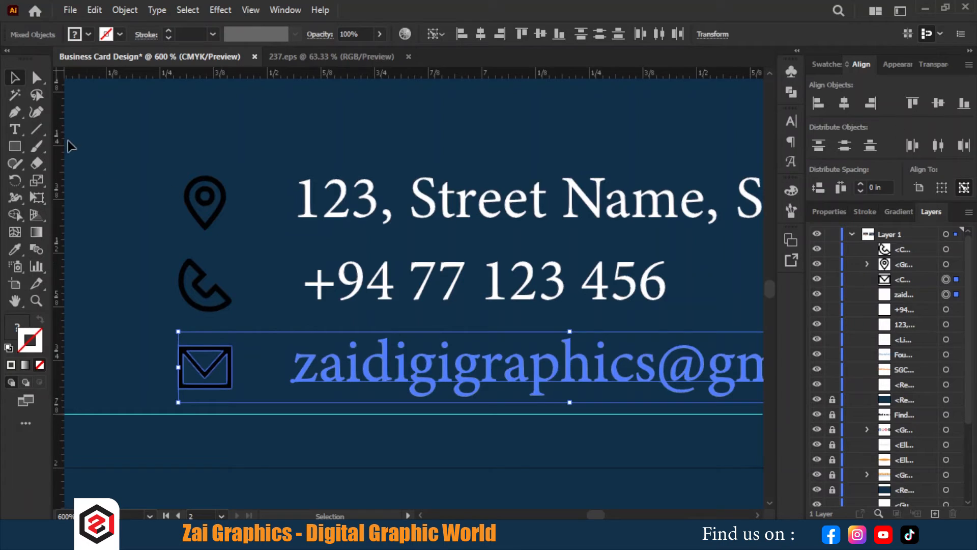
pyautogui.click(122, 127)
# Fill the three contact icons with the white swatch
pyautogui.scroll(-4, 204, 166)
pyautogui.moveTo(209, 153); pyautogui.dragTo(301, 222)
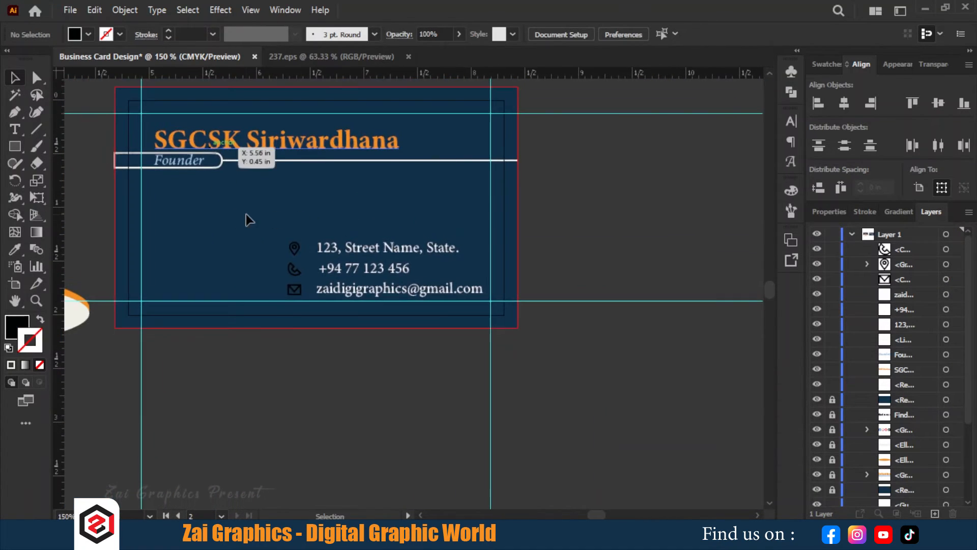
pyautogui.moveTo(297, 331); pyautogui.dragTo(282, 238)
pyautogui.click(827, 63)
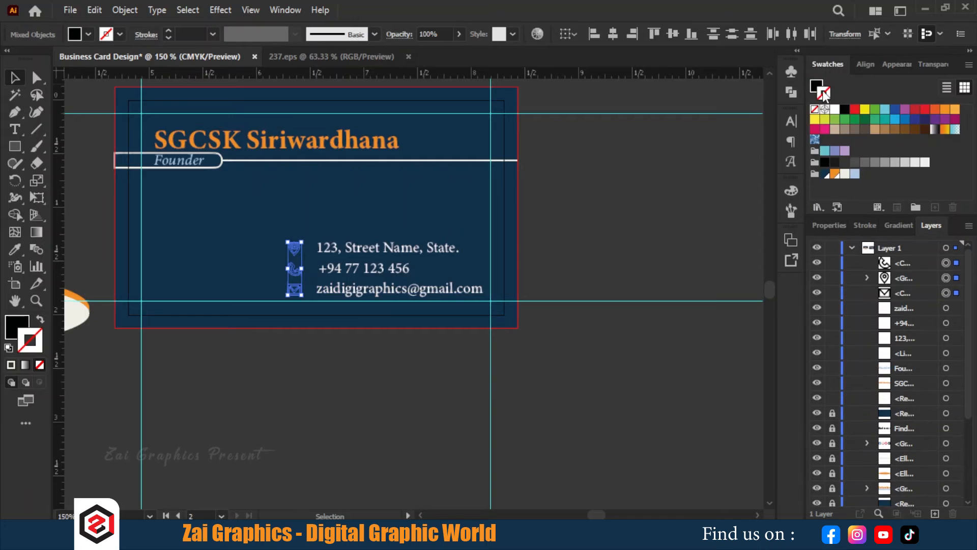
pyautogui.click(332, 212)
# Shift the three contact icons slightly left to widen the gap between them and the text
pyautogui.scroll(2, 298, 221)
pyautogui.moveTo(308, 225); pyautogui.dragTo(350, 212)
pyautogui.moveTo(296, 254); pyautogui.dragTo(333, 366)
pyautogui.moveTo(327, 318); pyautogui.dragTo(316, 254)
pyautogui.click(334, 214)
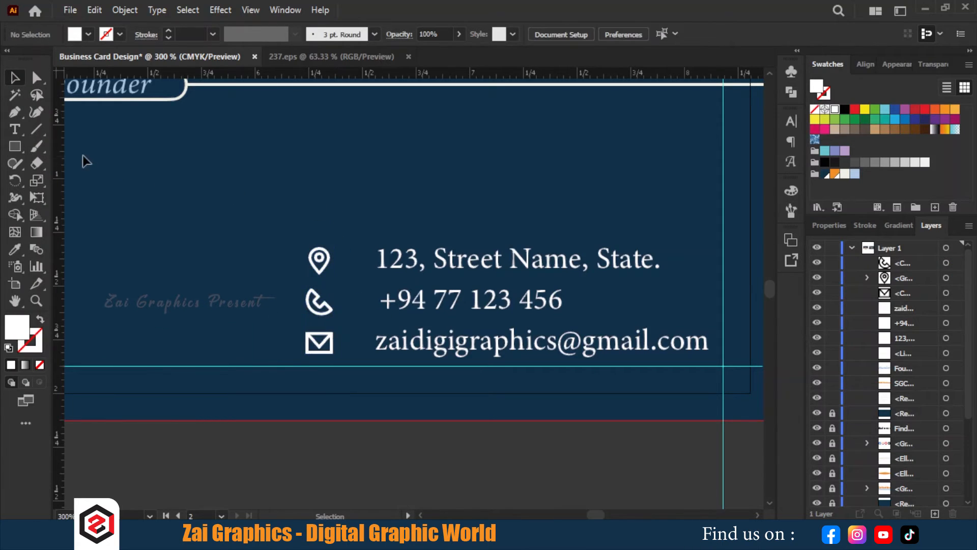
# Draw a vertical divider line between the icons and the contact text and give it a white stroke
pyautogui.click(42, 130)
pyautogui.moveTo(356, 243); pyautogui.dragTo(360, 366)
pyautogui.press('v')
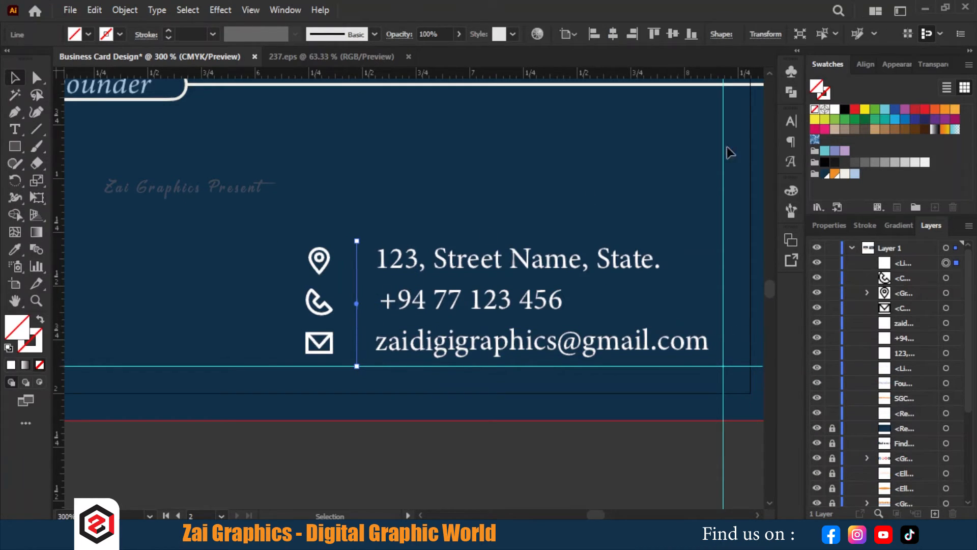
pyautogui.click(835, 110)
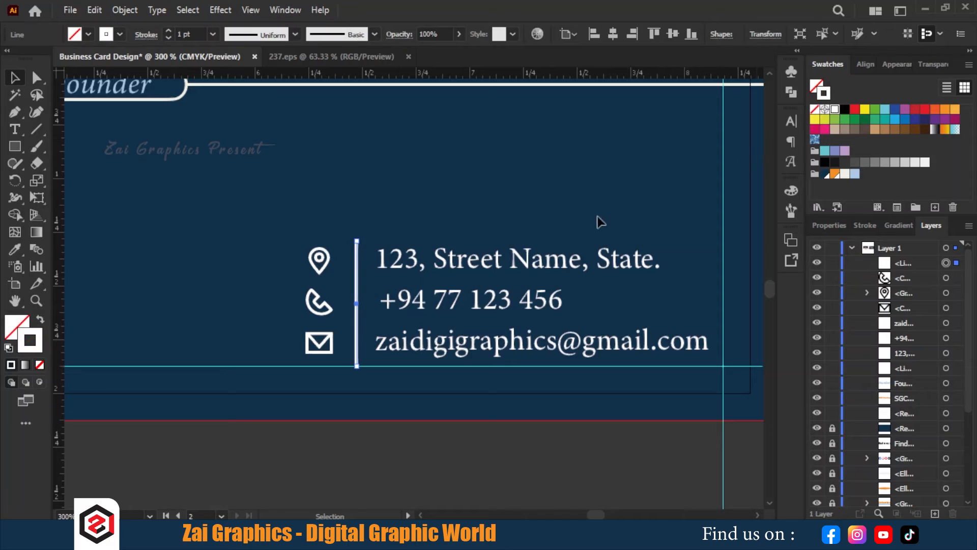
# Give the vertical divider line a round cap and round corner join
pyautogui.click(866, 224)
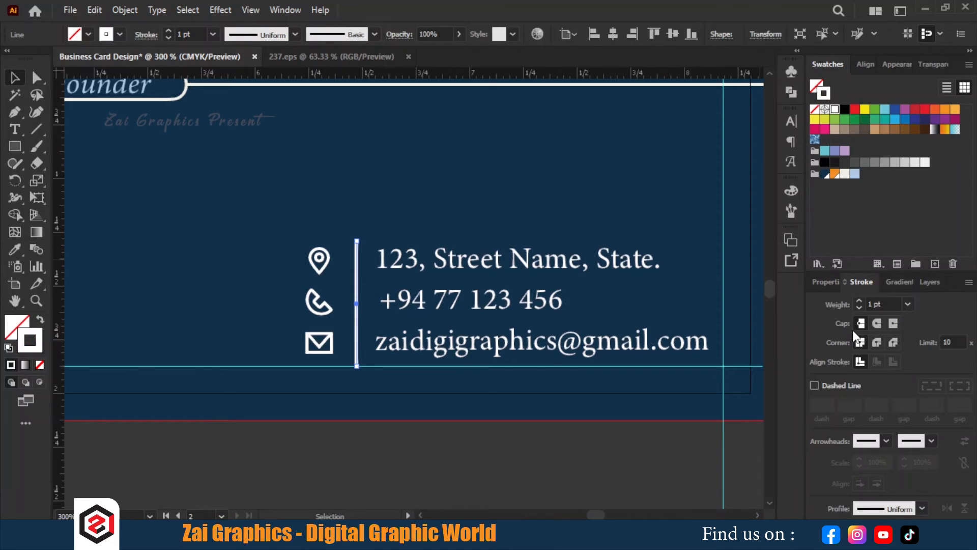
pyautogui.click(876, 344)
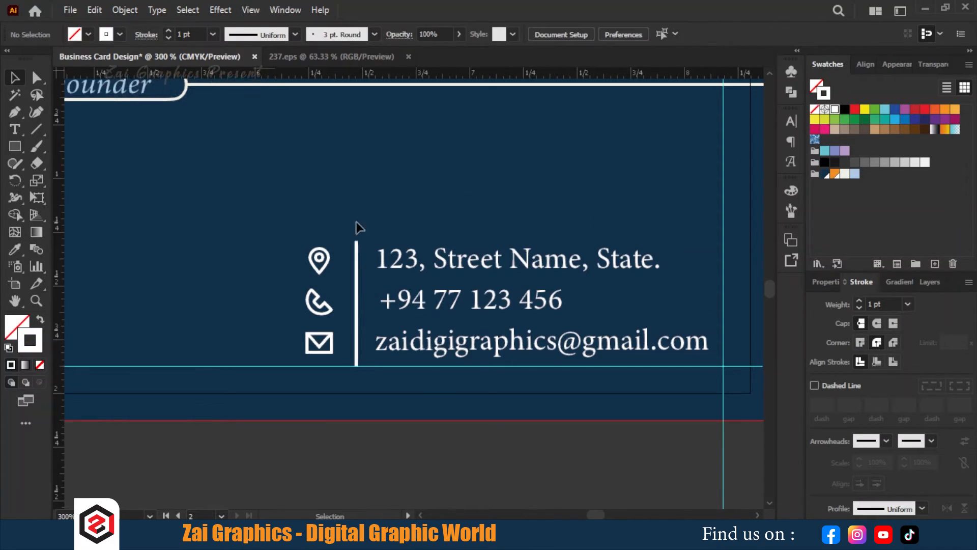
pyautogui.scroll(2, 356, 234)
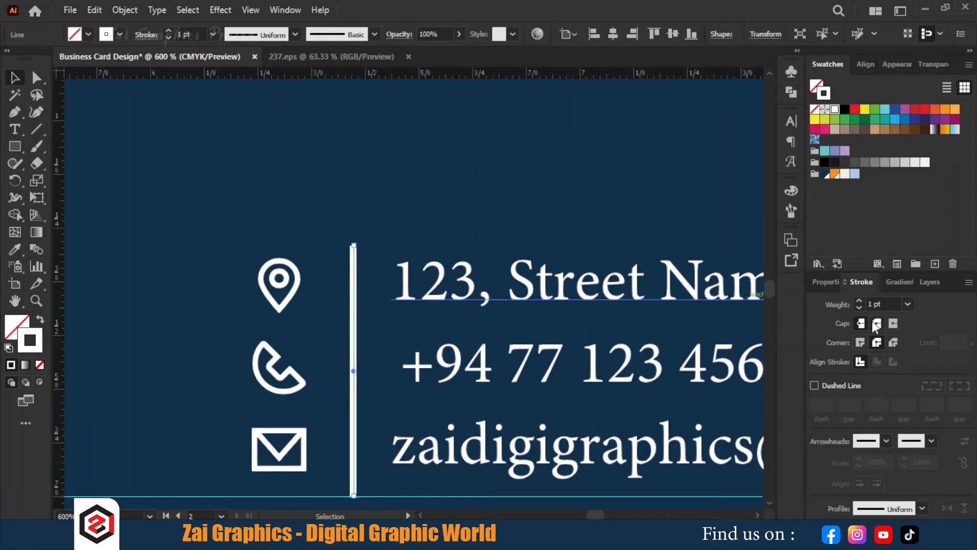
pyautogui.click(355, 192)
# Switch the document to Trim View to hide the guides and bleed area
pyautogui.scroll(-1, 363, 206)
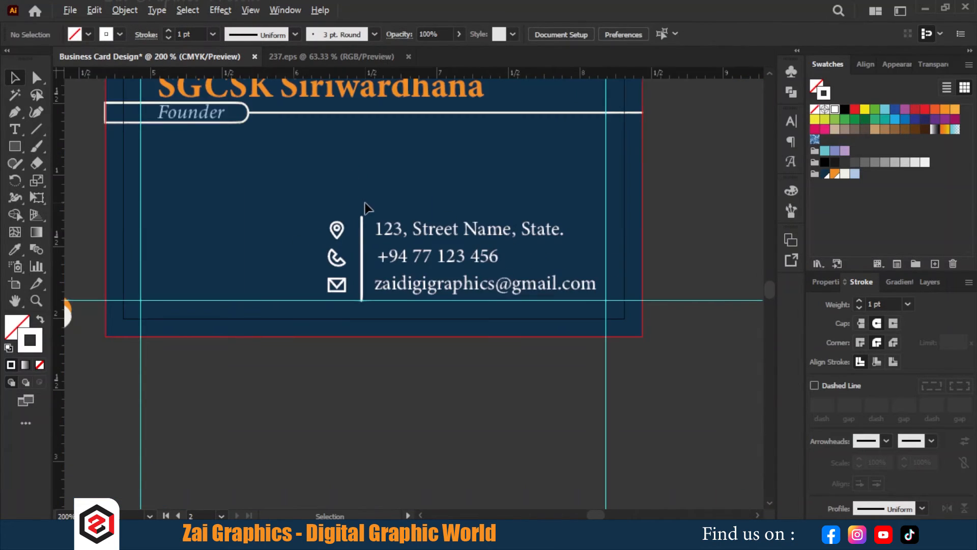
pyautogui.moveTo(374, 196); pyautogui.dragTo(392, 271)
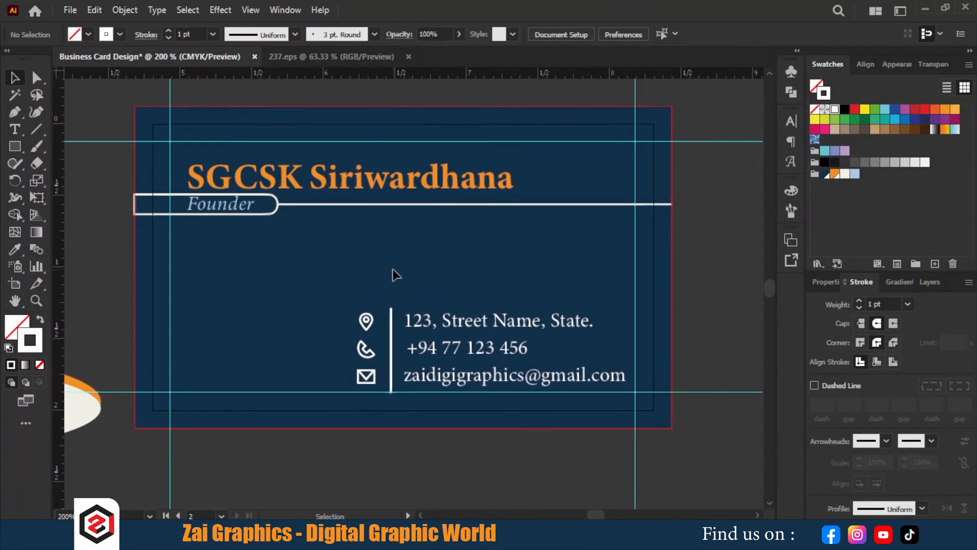
pyautogui.click(250, 10)
pyautogui.click(308, 89)
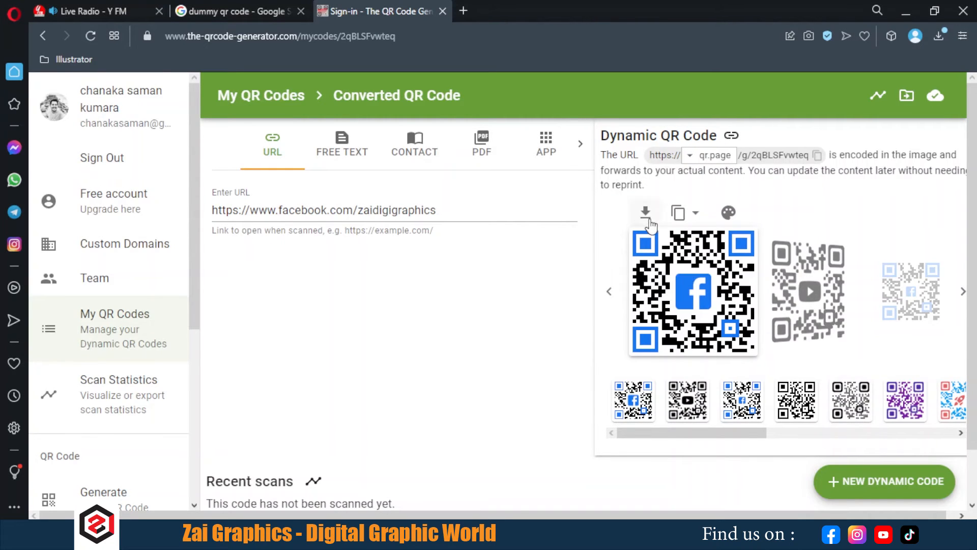
# In the browser's QR code generator, download the Facebook QR code as a 1000px PNG and open the Downloads folder
pyautogui.click(646, 213)
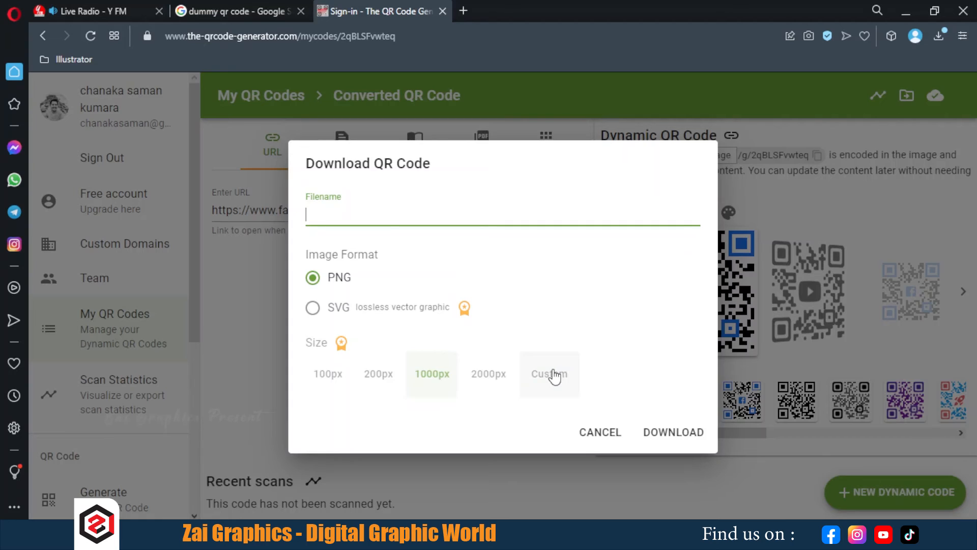
pyautogui.press('Return')
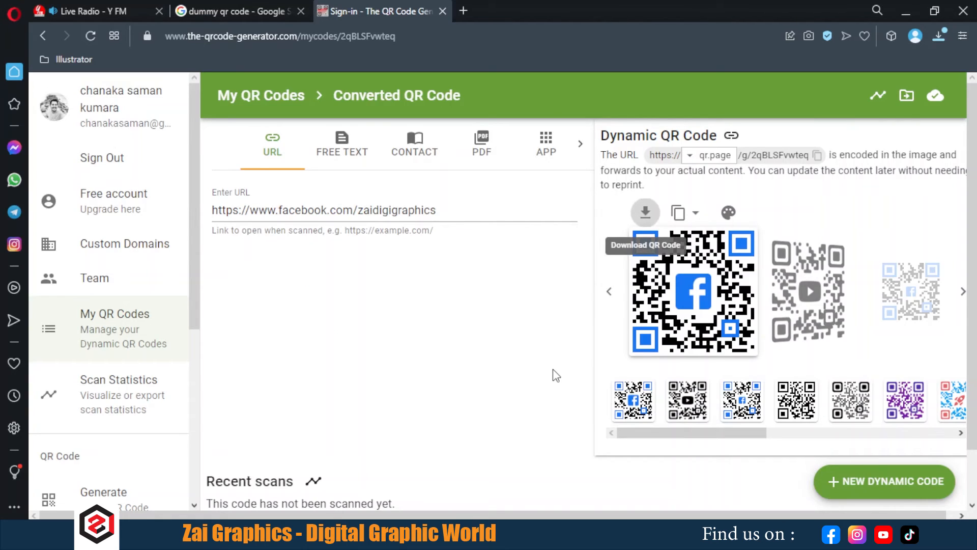
pyautogui.click(947, 93)
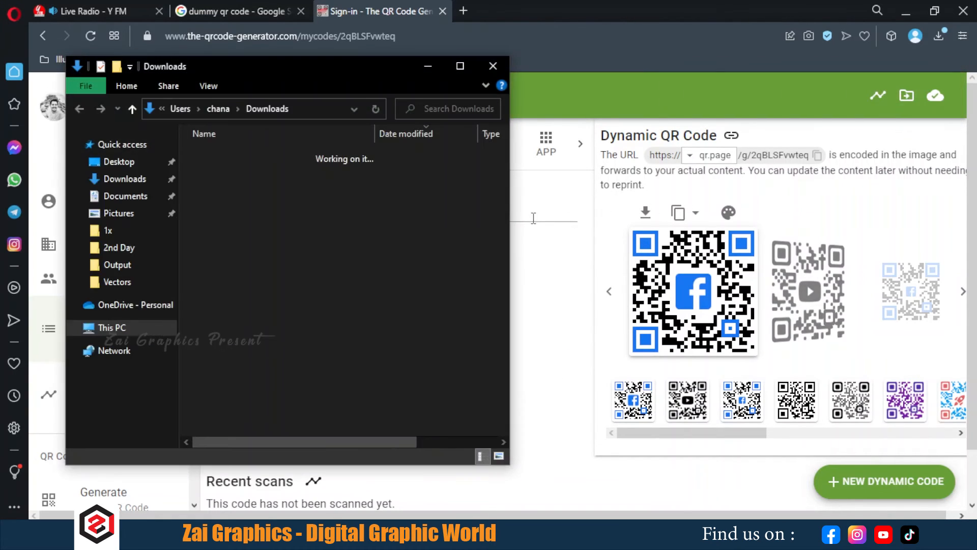
# Place the downloaded ZAI (1).png in the Illustrator document, scale it down and position it left of the contact icons
pyautogui.moveTo(271, 186); pyautogui.dragTo(294, 361)
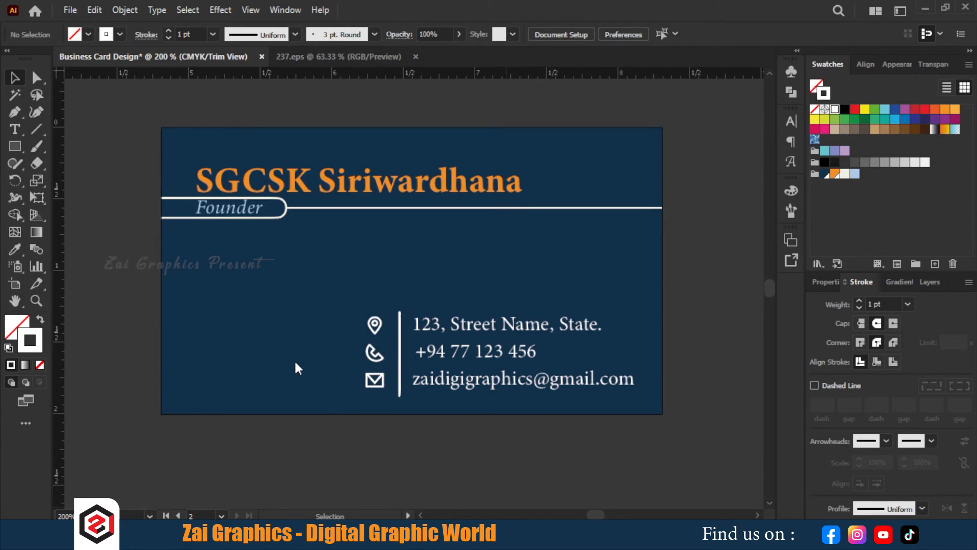
pyautogui.scroll(-4, 526, 241)
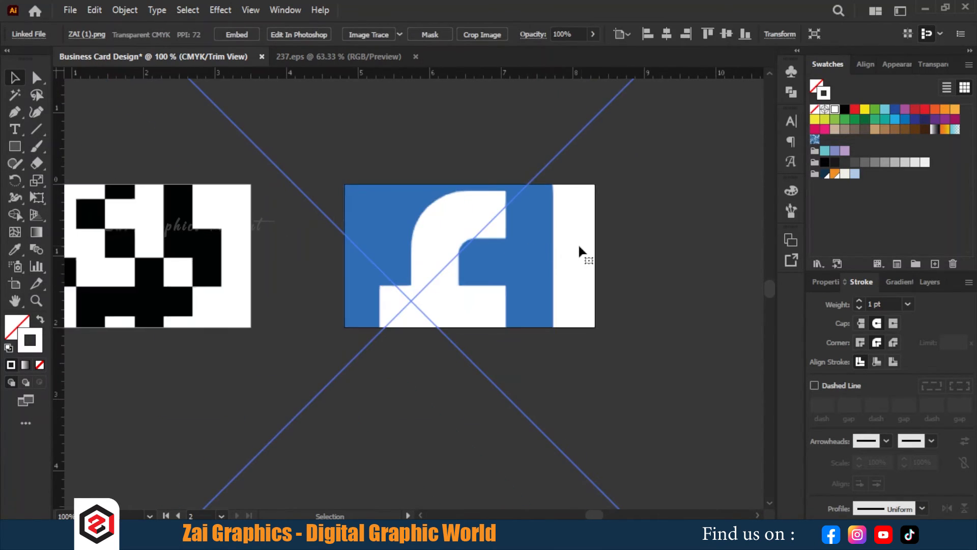
pyautogui.moveTo(734, 277); pyautogui.dragTo(489, 273)
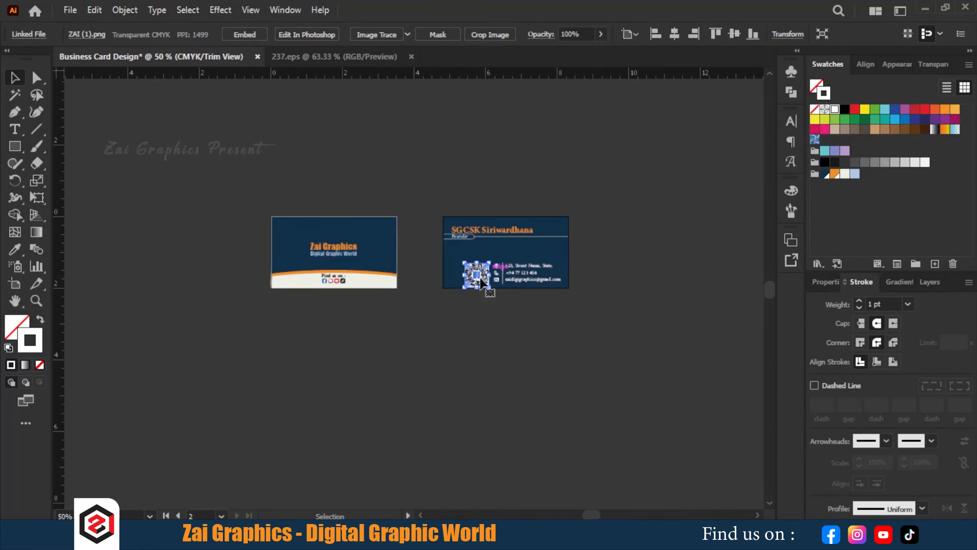
# Move the QR code up and away from the contact icons and scale it down proportionally around its centre
pyautogui.scroll(5, 488, 280)
pyautogui.scroll(-2, 330, 352)
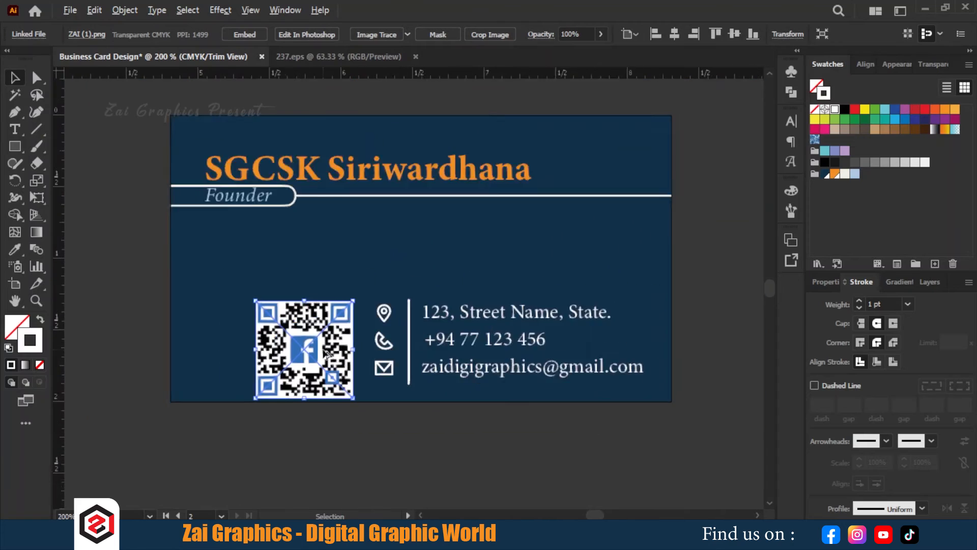
pyautogui.scroll(1, 358, 323)
pyautogui.moveTo(326, 351); pyautogui.dragTo(296, 331)
pyautogui.click(314, 394)
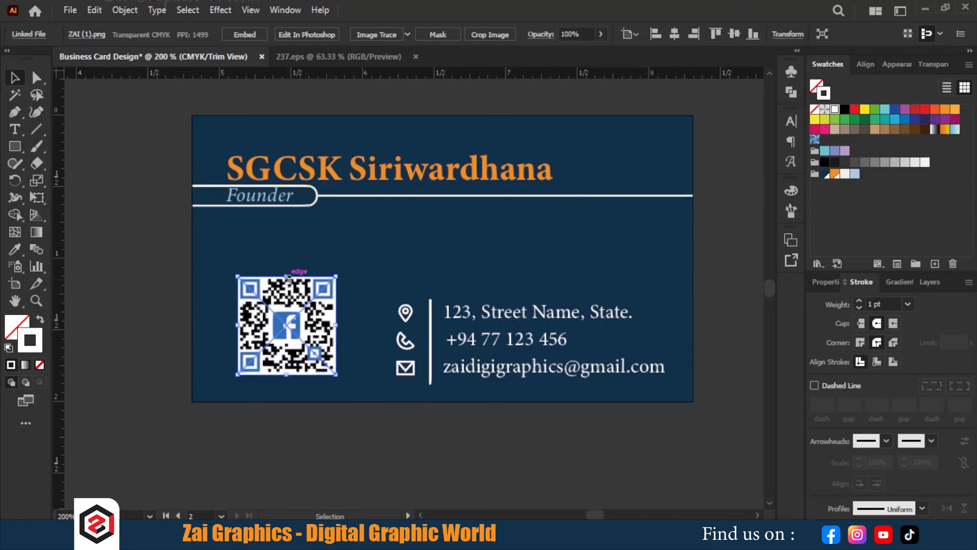
pyautogui.moveTo(288, 288); pyautogui.dragTo(287, 286)
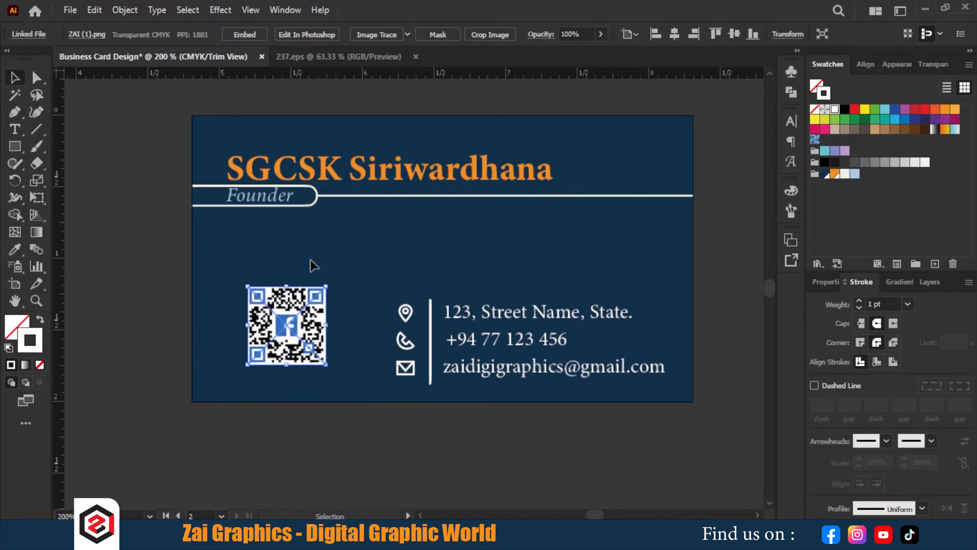
# With Trim View off, align the QR code to the name's left edge just above the lower guide and enlarge it slightly
pyautogui.click(249, 10)
pyautogui.click(328, 90)
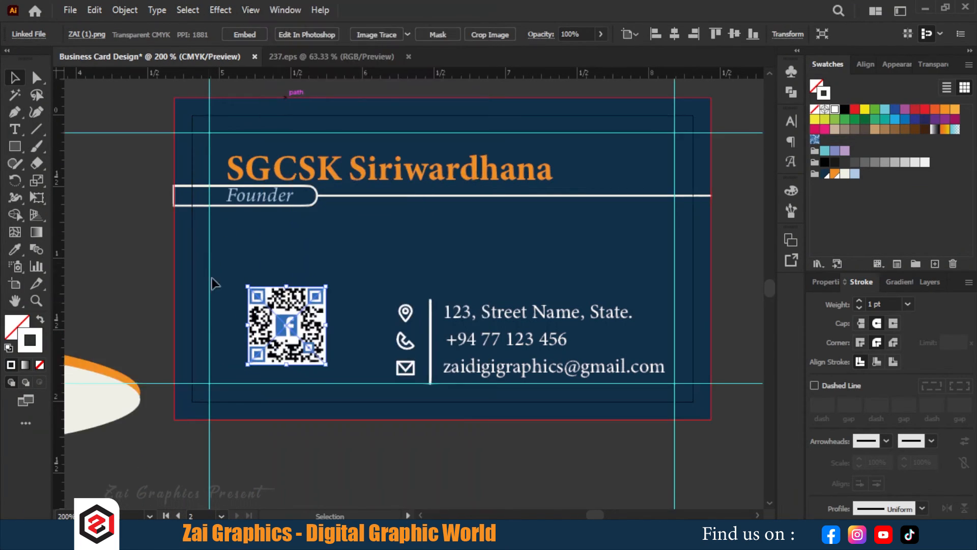
pyautogui.moveTo(277, 337); pyautogui.dragTo(267, 348)
pyautogui.click(337, 438)
pyautogui.click(305, 303)
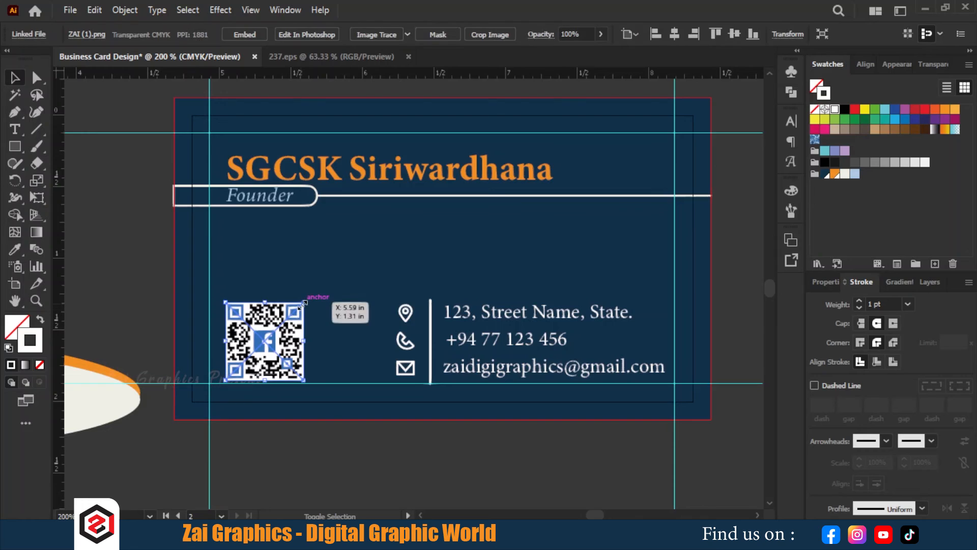
pyautogui.moveTo(313, 292); pyautogui.dragTo(313, 294)
# Turn on Trim View, deselect the artwork and bring both business card sides into view
pyautogui.click(250, 10)
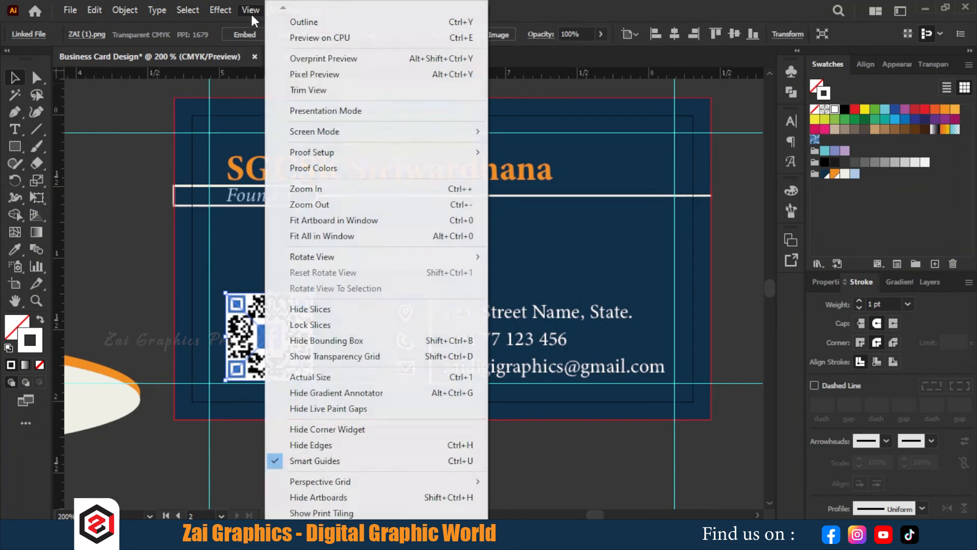
pyautogui.click(306, 91)
pyautogui.moveTo(612, 209); pyautogui.dragTo(633, 238)
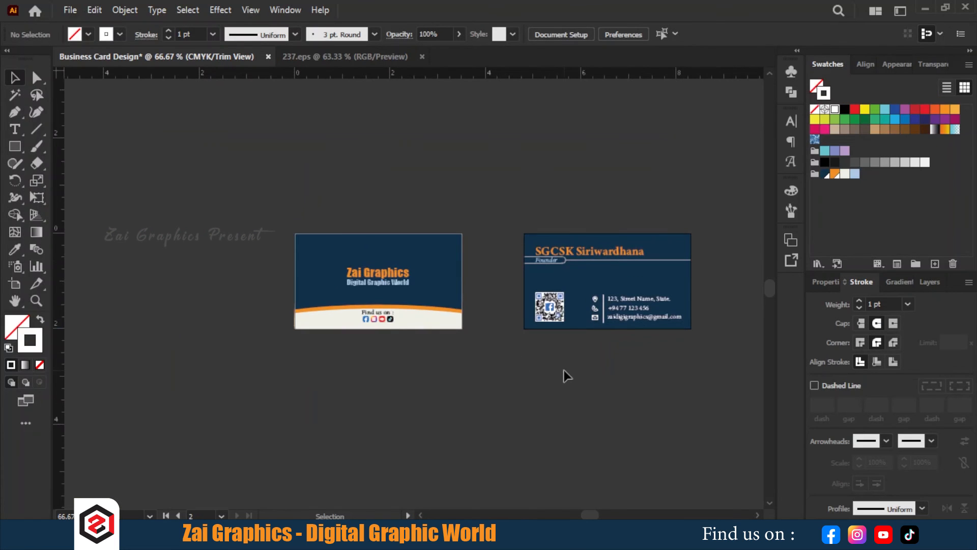
pyautogui.scroll(1, 580, 382)
pyautogui.scroll(1, 592, 385)
pyautogui.scroll(-1, 593, 379)
pyautogui.moveTo(575, 351); pyautogui.dragTo(556, 360)
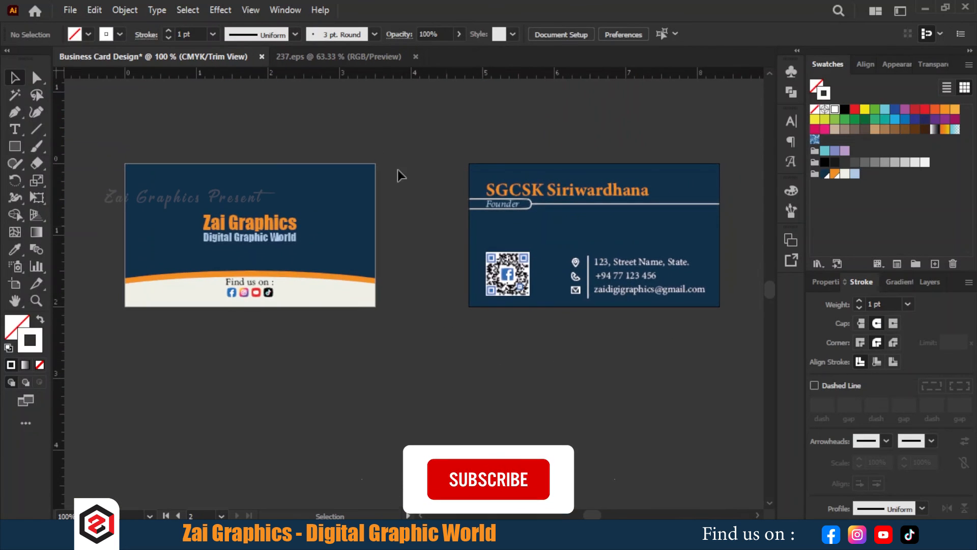
# Compare both card sides with and without guides and bleed by switching Trim View off and on again
pyautogui.click(249, 11)
pyautogui.click(305, 90)
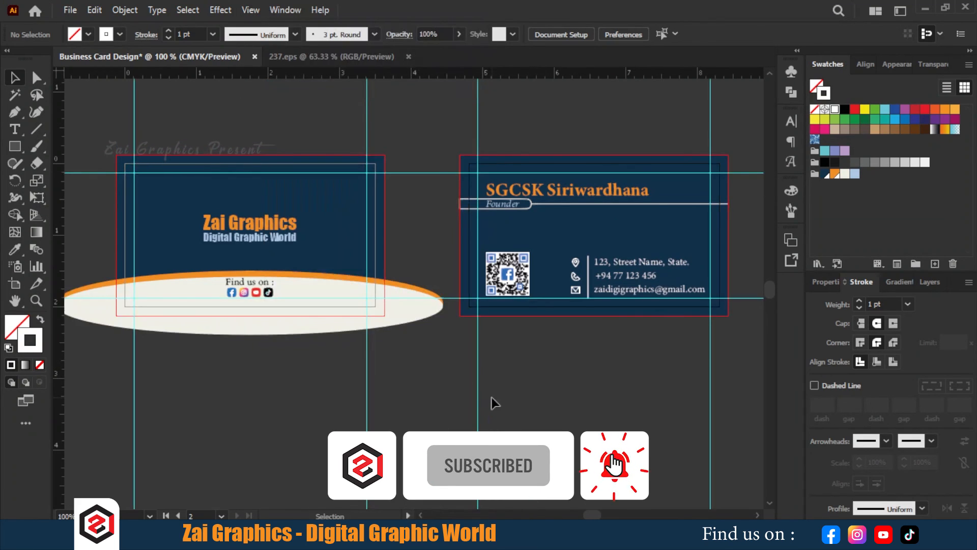
pyautogui.click(253, 10)
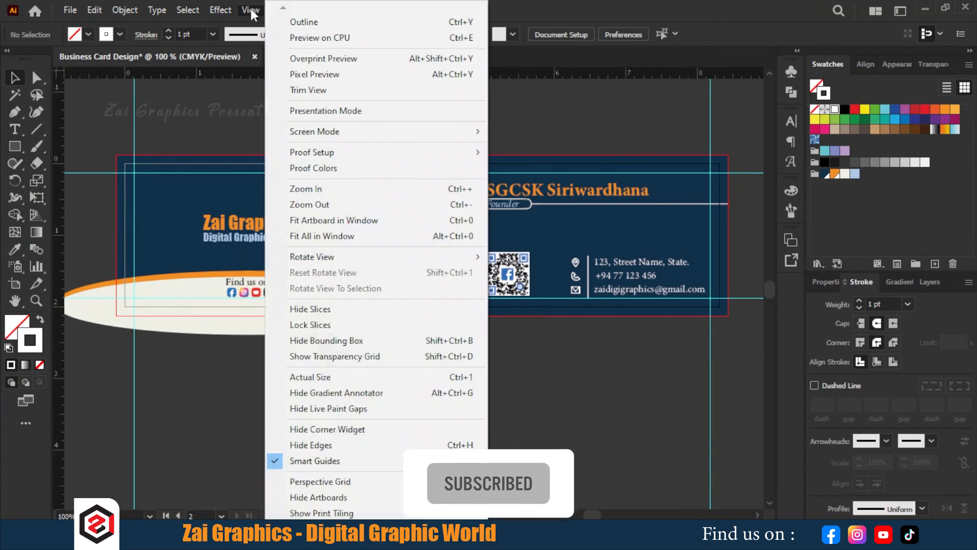
pyautogui.click(300, 93)
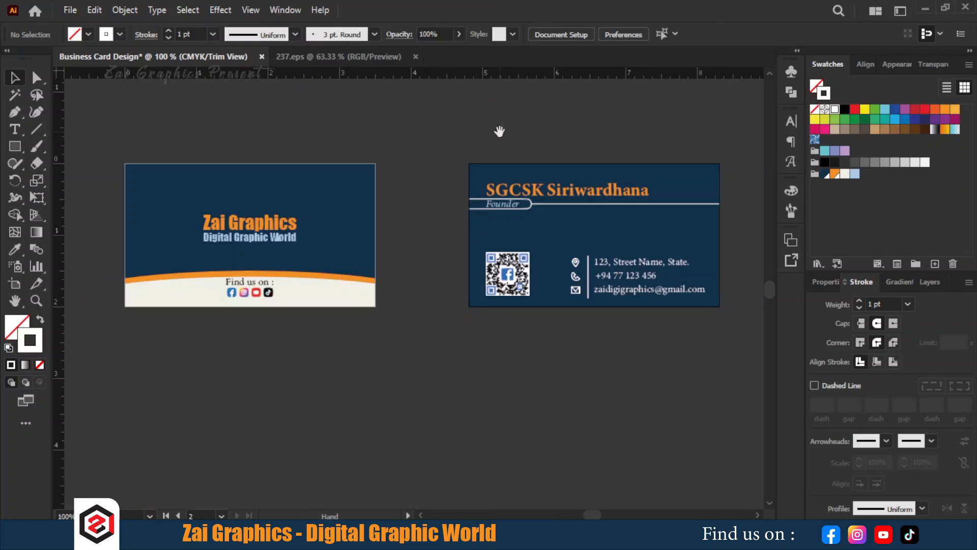